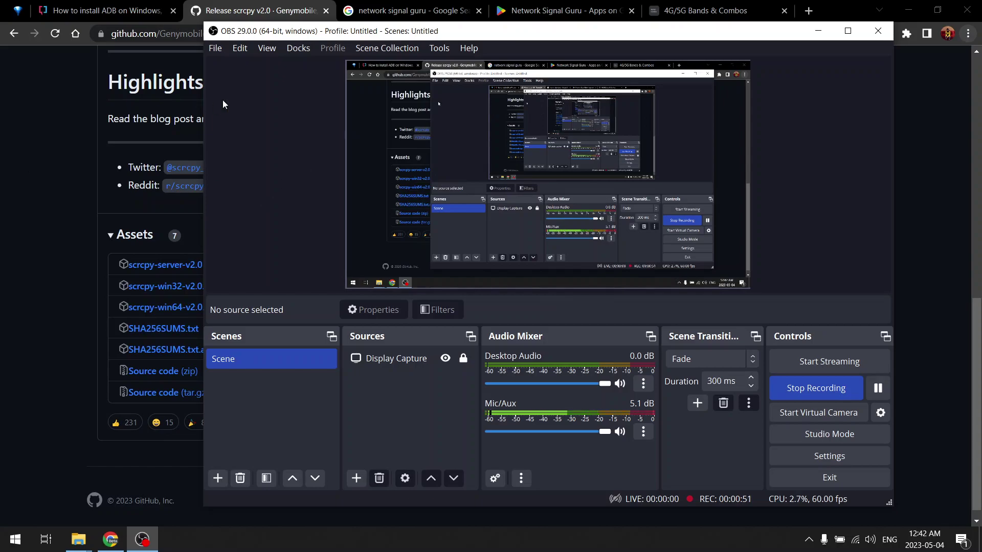
# Bring the scrcpy v2.0 GitHub release page forward and view it from the top, highlighting its title
pyautogui.click(29, 157)
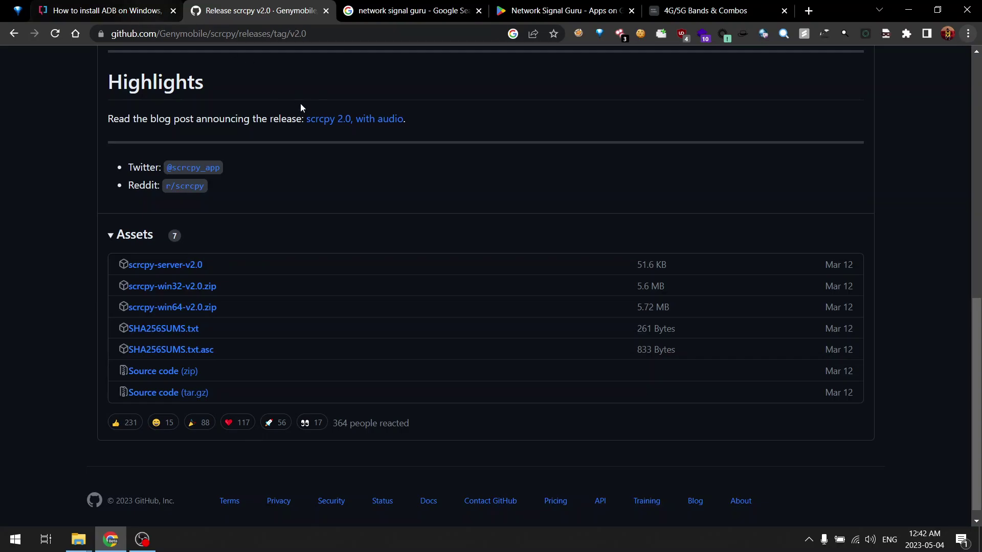
pyautogui.press('Home')
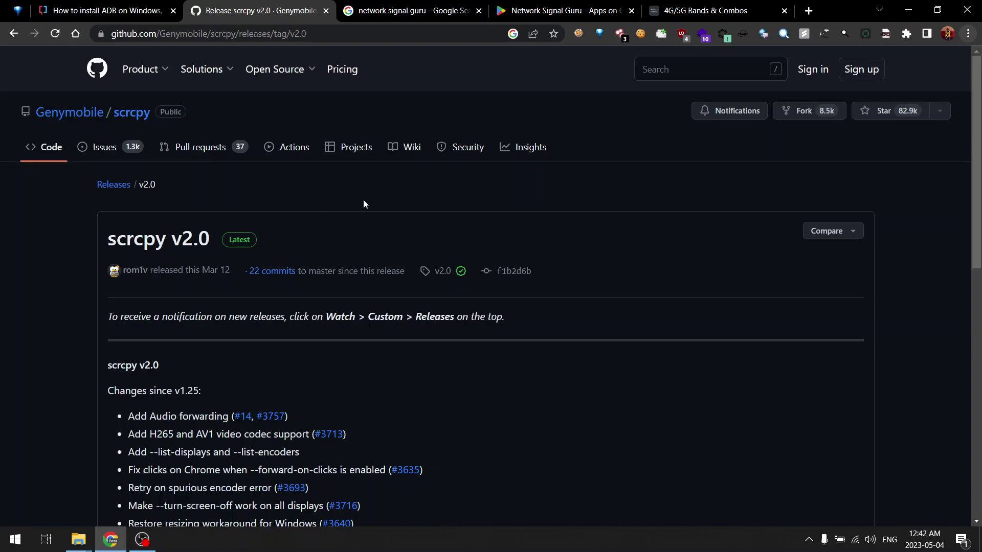
pyautogui.doubleClick(150, 244)
pyautogui.scroll(-10, 151, 307)
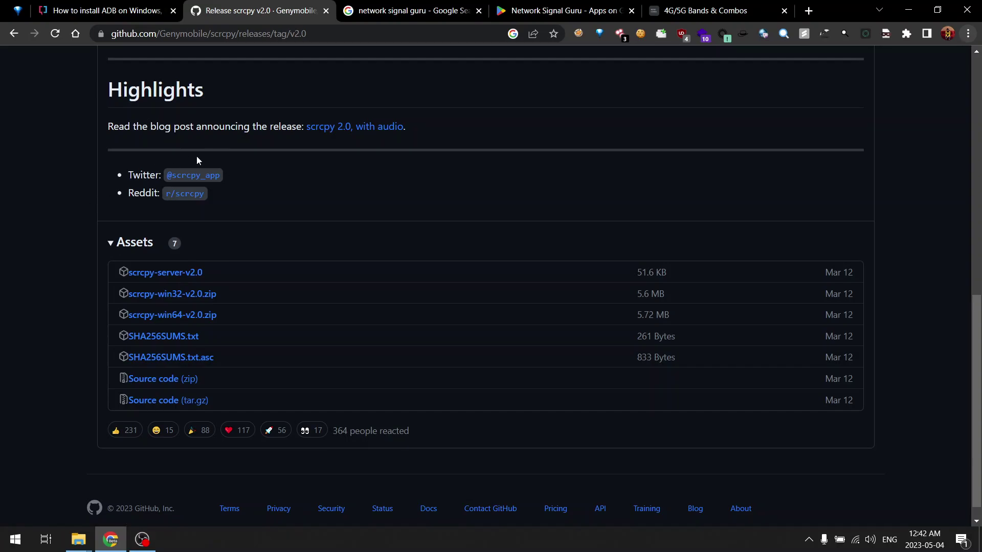
pyautogui.scroll(10, 230, 197)
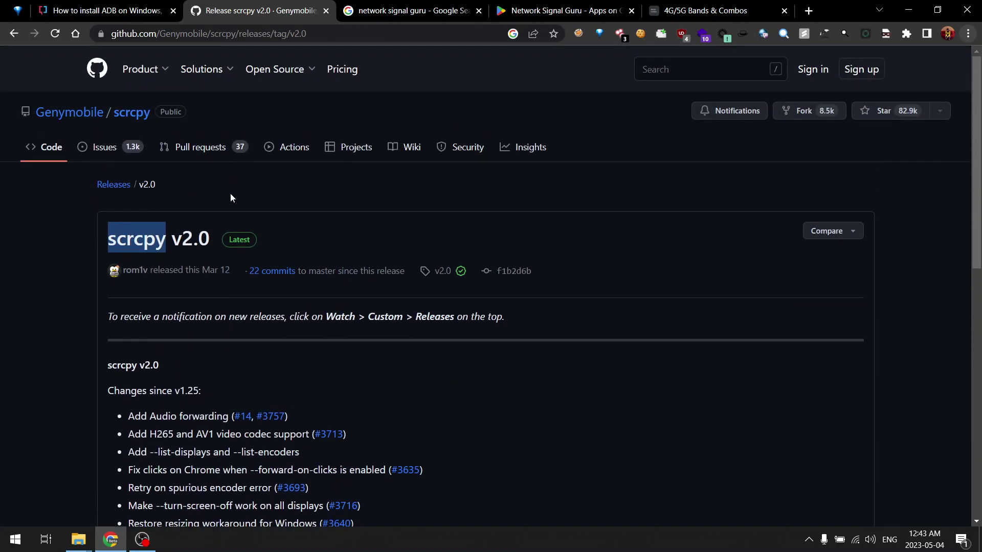
pyautogui.click(122, 98)
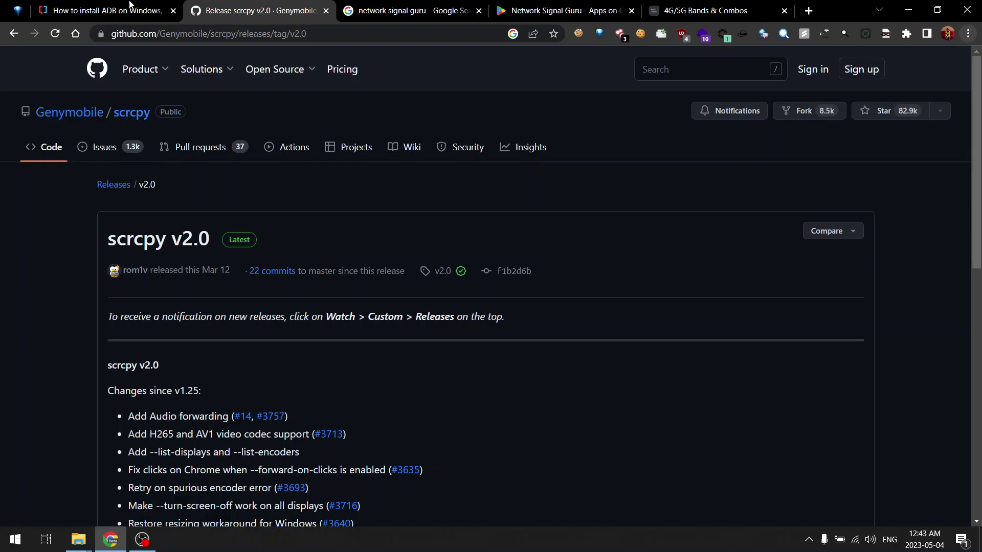
# Switch to the XDA 'How to install ADB' article and highlight ADB in its title and URL
pyautogui.click(109, 16)
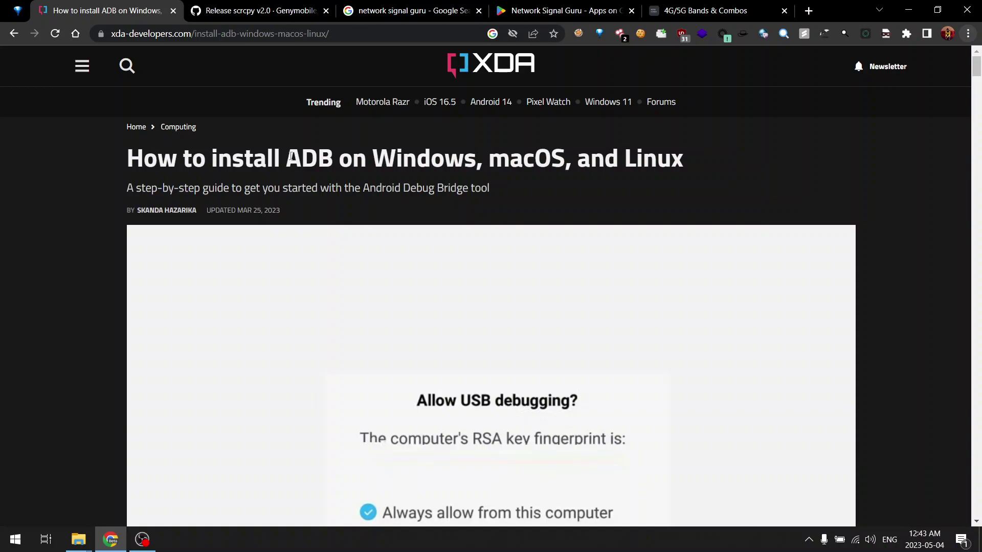
pyautogui.moveTo(287, 155); pyautogui.dragTo(333, 158)
pyautogui.click(39, 231)
pyautogui.doubleClick(296, 159)
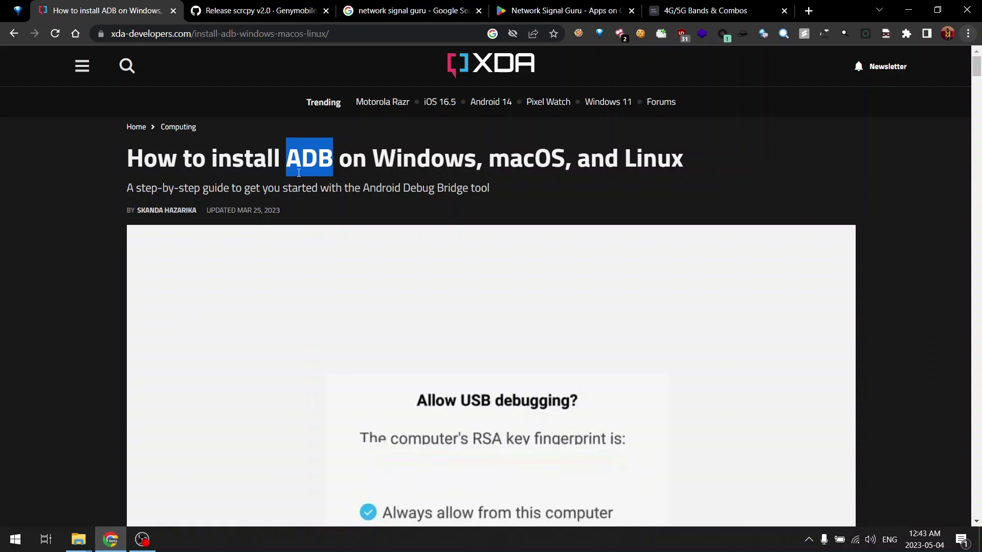
pyautogui.click(295, 165)
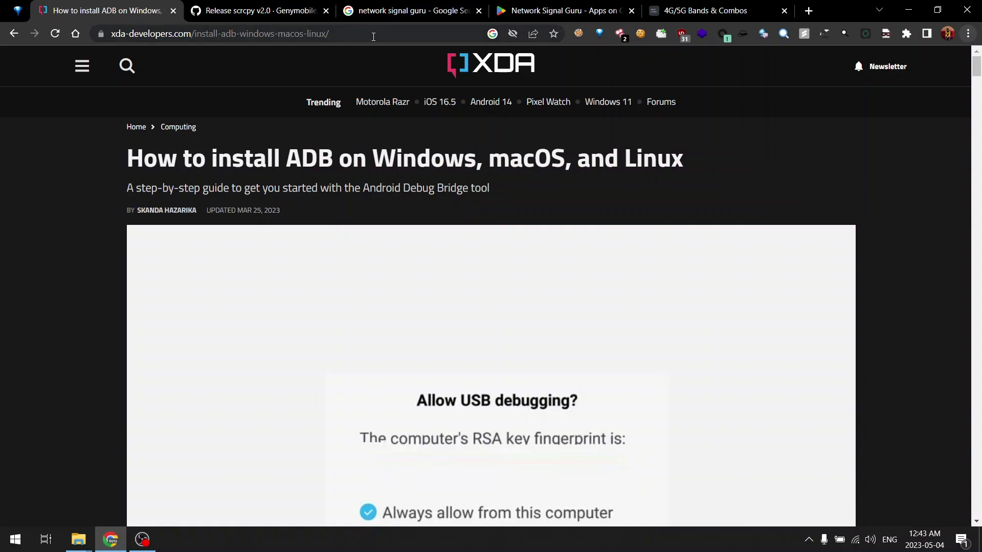
pyautogui.click(374, 37)
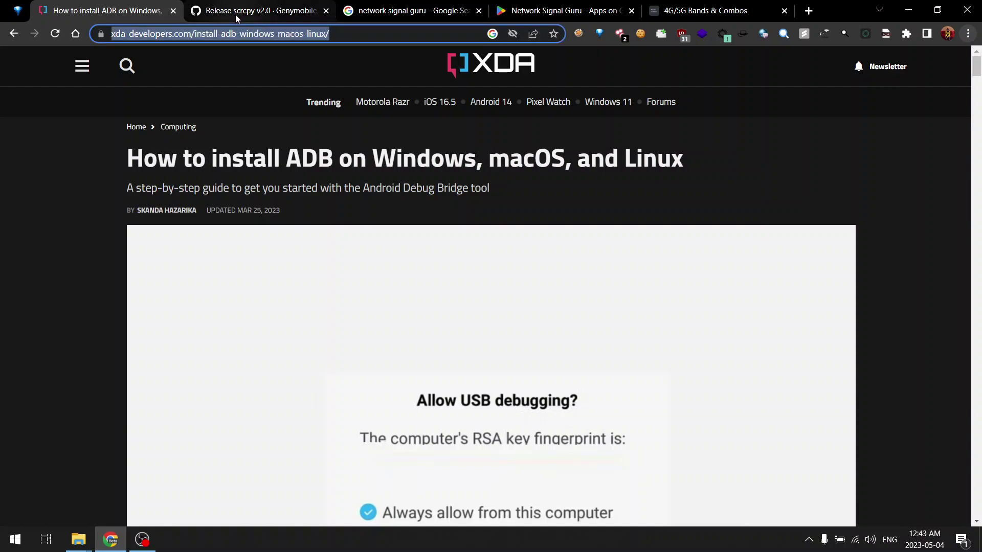
pyautogui.moveTo(236, 19)
# Return to the scrcpy v2.0 release page and scroll down to the scrcpy-win64-v2.0.zip asset
pyautogui.click(258, 14)
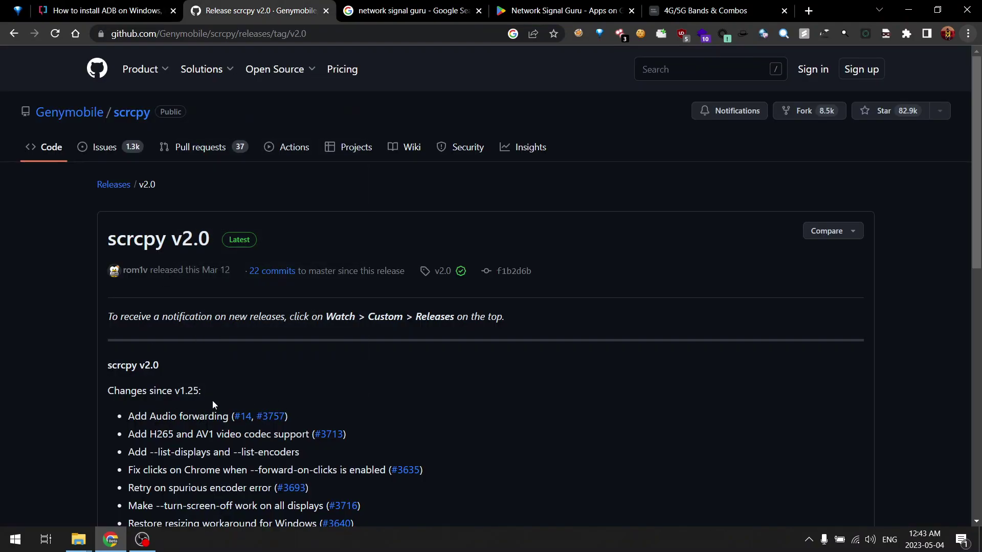
pyautogui.scroll(-6, 376, 357)
pyautogui.scroll(2, 376, 357)
pyautogui.scroll(-3, 376, 357)
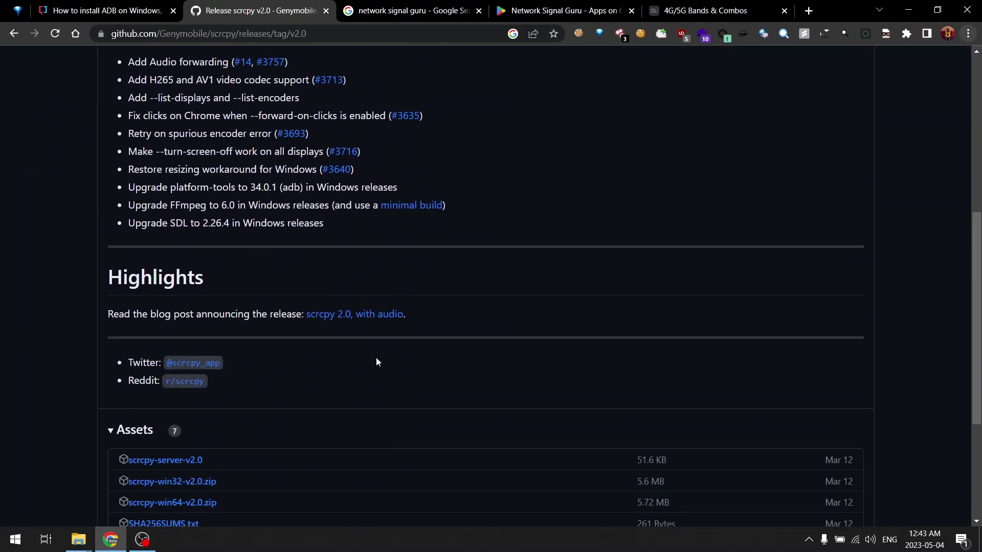
pyautogui.scroll(-3, 178, 391)
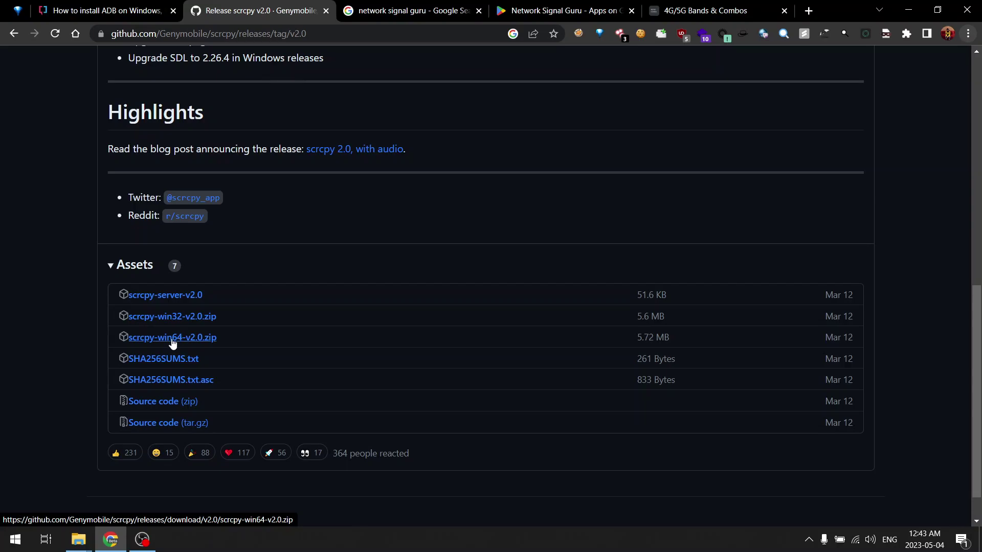
pyautogui.moveTo(79, 538)
pyautogui.moveTo(93, 462)
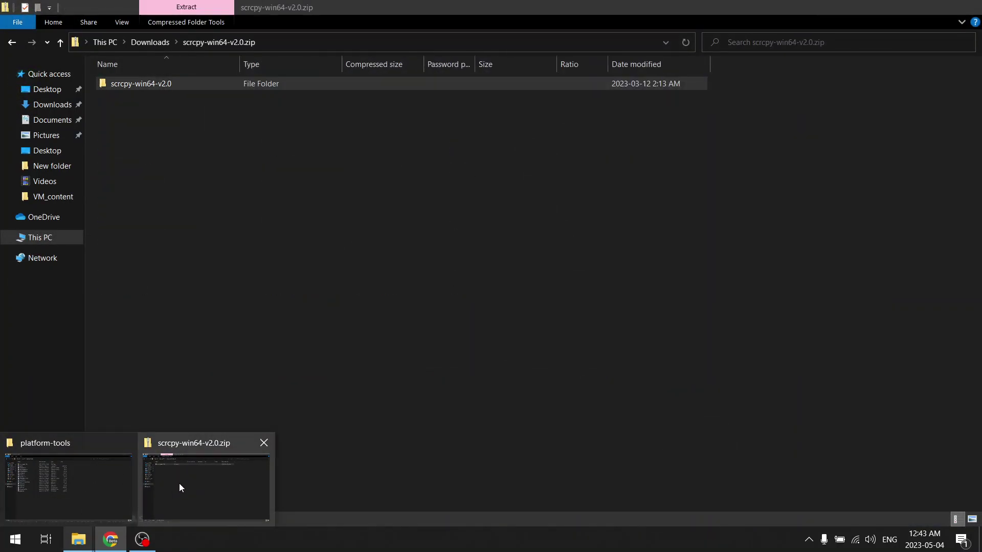
# Switch to the platform-tools Explorer window and open scrcpy-win64-v2.0, showing its 16 files
pyautogui.click(179, 483)
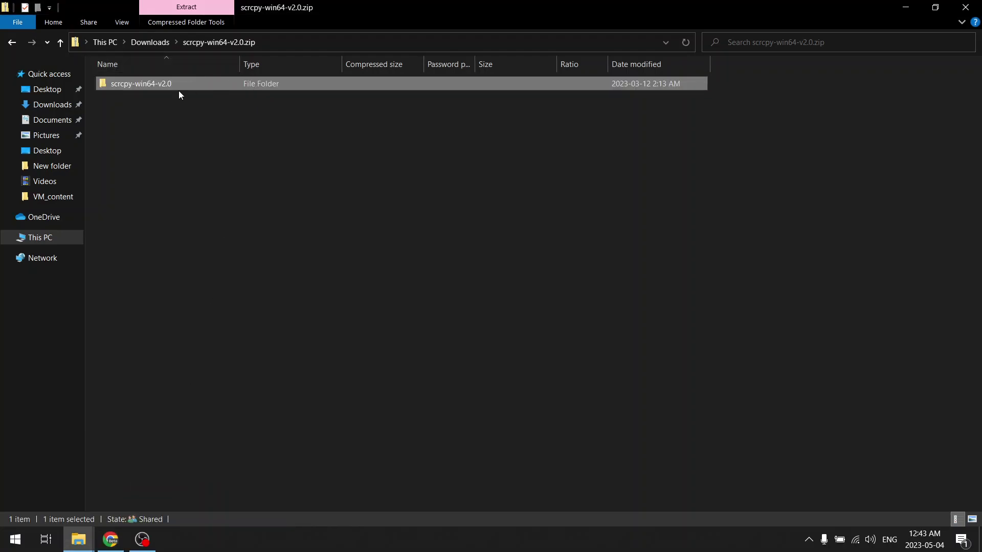
pyautogui.click(78, 540)
pyautogui.click(72, 470)
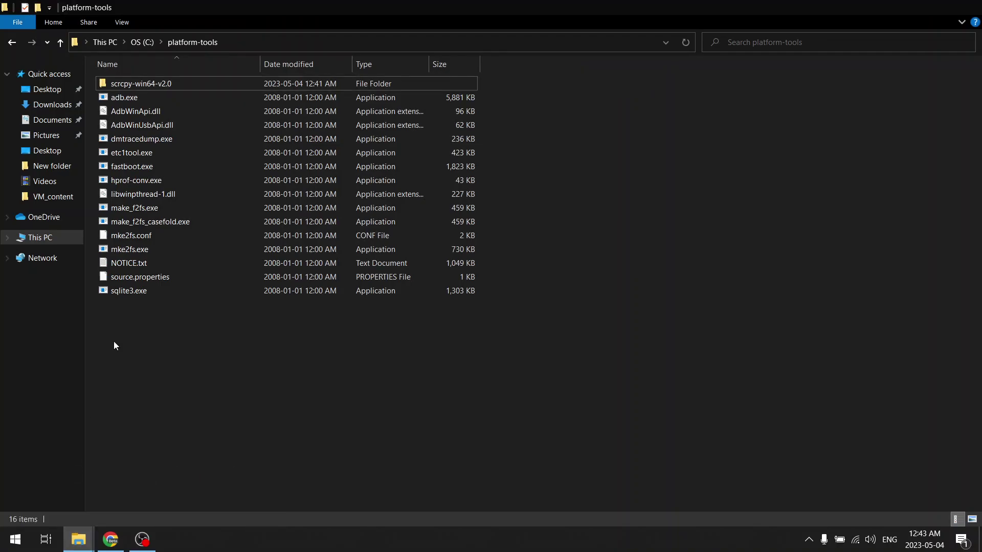
pyautogui.doubleClick(168, 84)
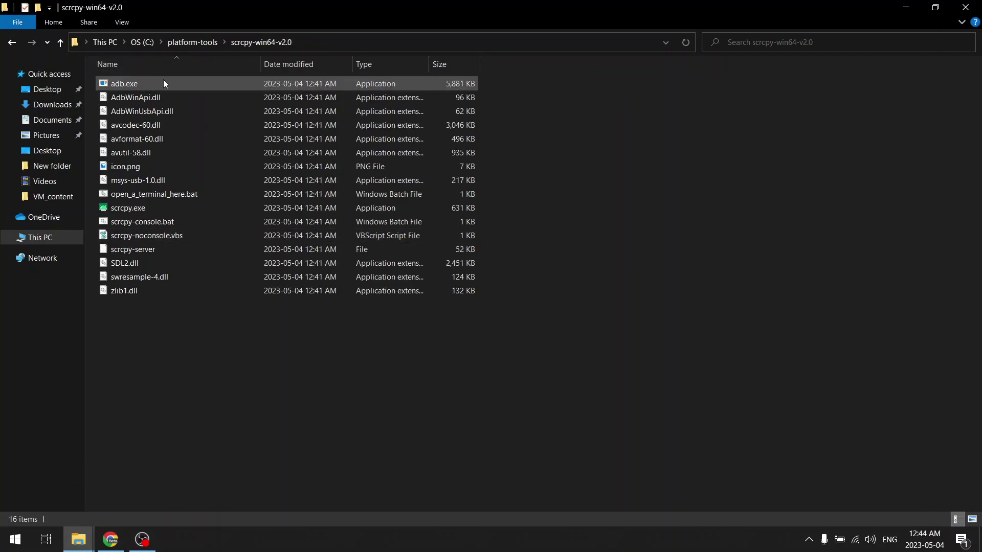
pyautogui.moveTo(167, 326); pyautogui.dragTo(152, 84)
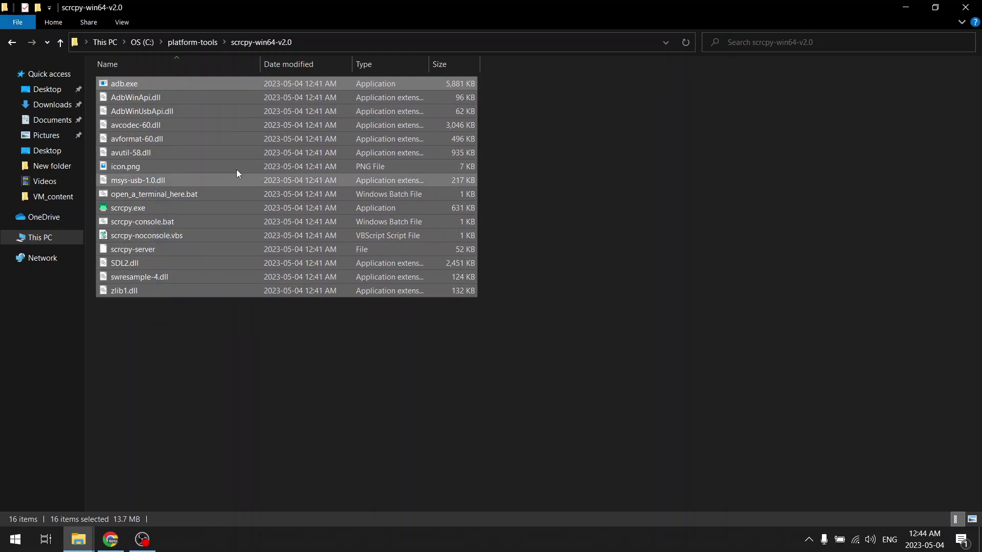
pyautogui.click(207, 395)
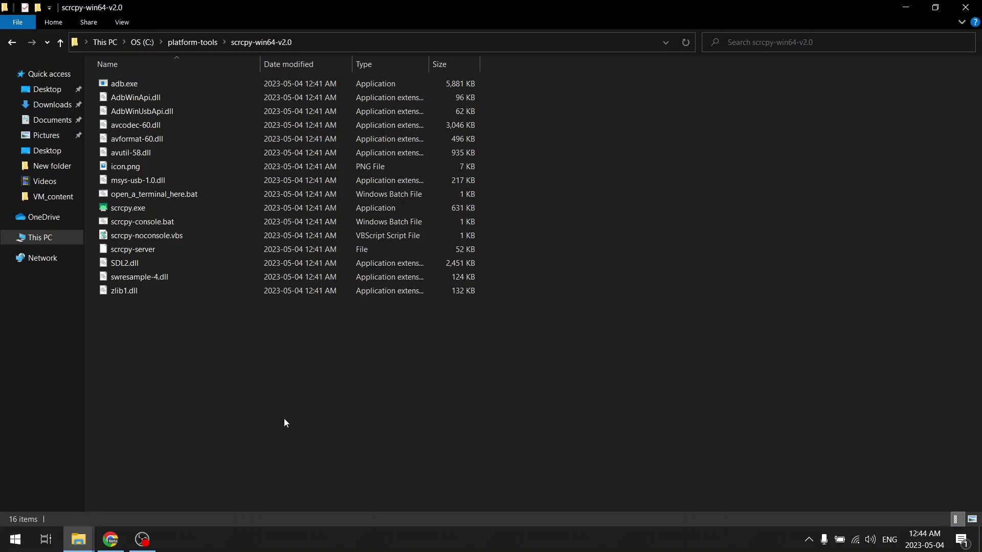
# Open Command Prompt and change into c:\platform-tools\scrcpy-win64-v2.0
pyautogui.press('super')
pyautogui.write('cmd')
pyautogui.press('Return')
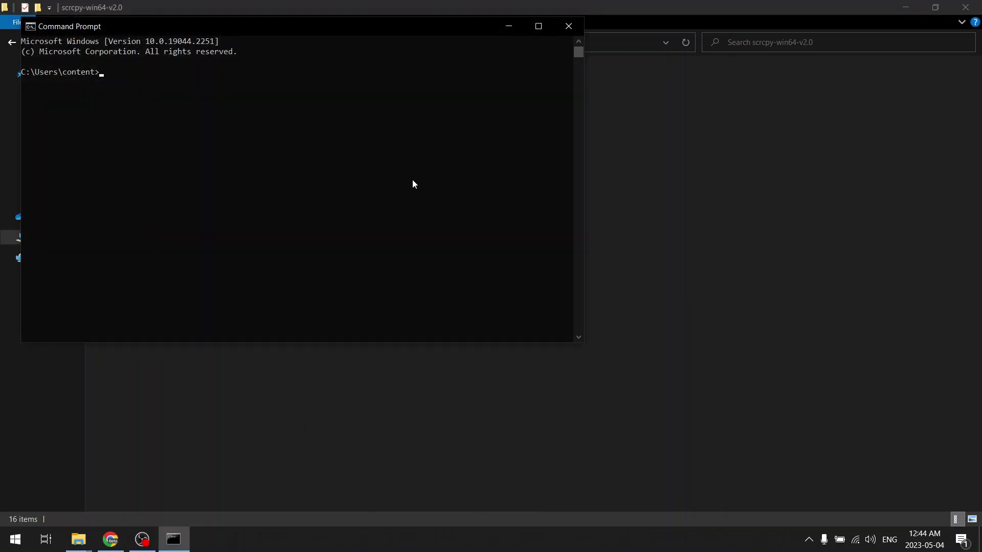
pyautogui.moveTo(327, 23); pyautogui.dragTo(554, 194)
pyautogui.write('cd')
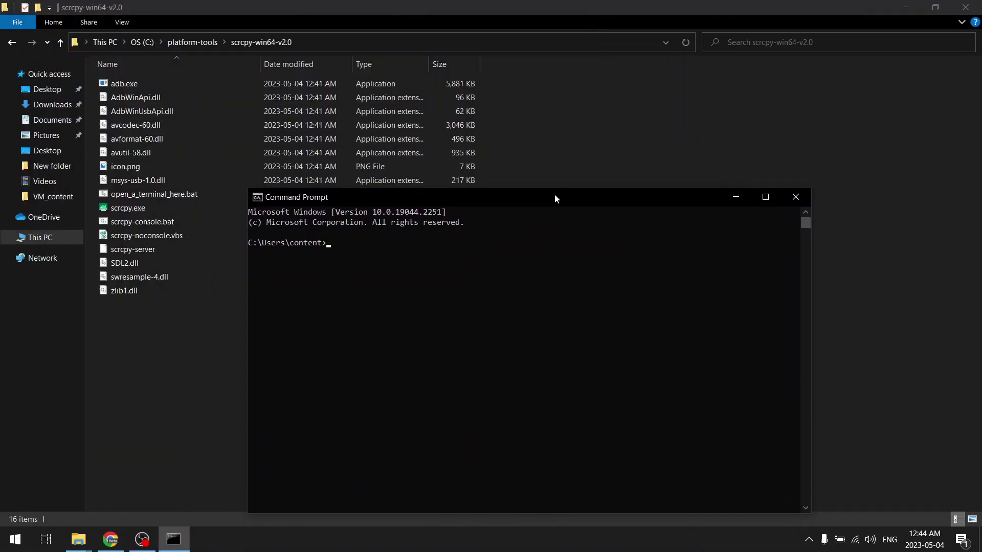
pyautogui.write(' c:')
pyautogui.write('p')
pyautogui.press('Tab')
pyautogui.write('\\sc')
pyautogui.press('Tab')
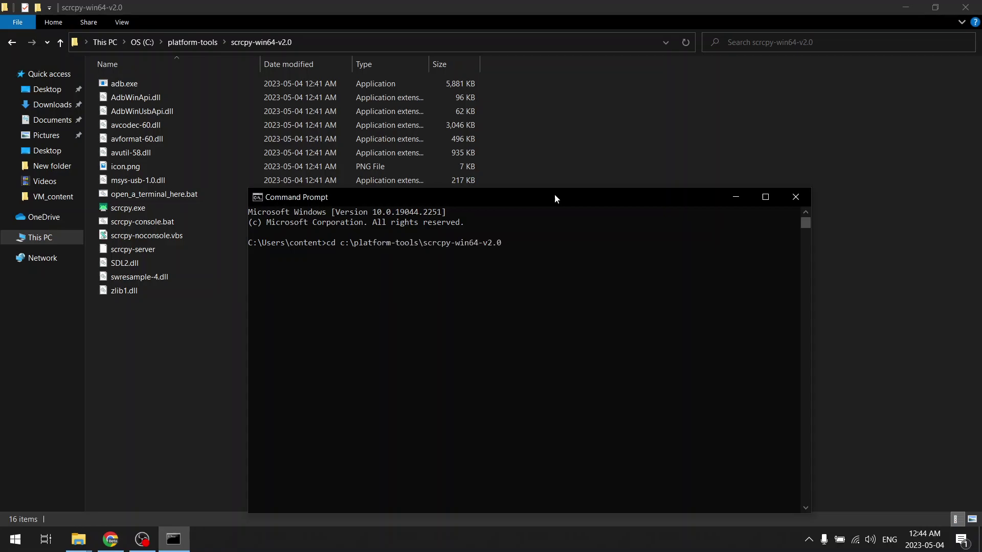
pyautogui.press('Return')
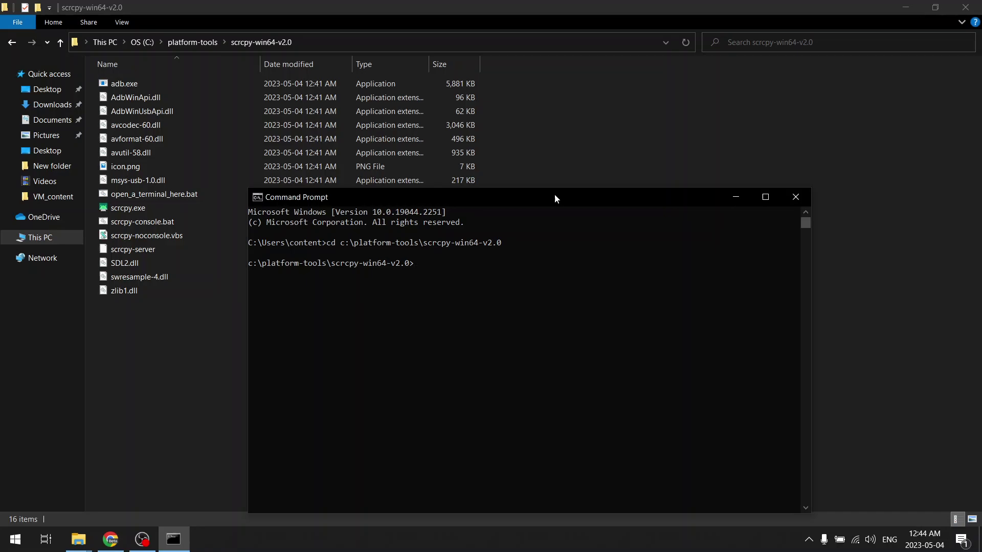
# Run adb devices and check the one attached device's serial and status
pyautogui.write('adb devices')
pyautogui.press('Return')
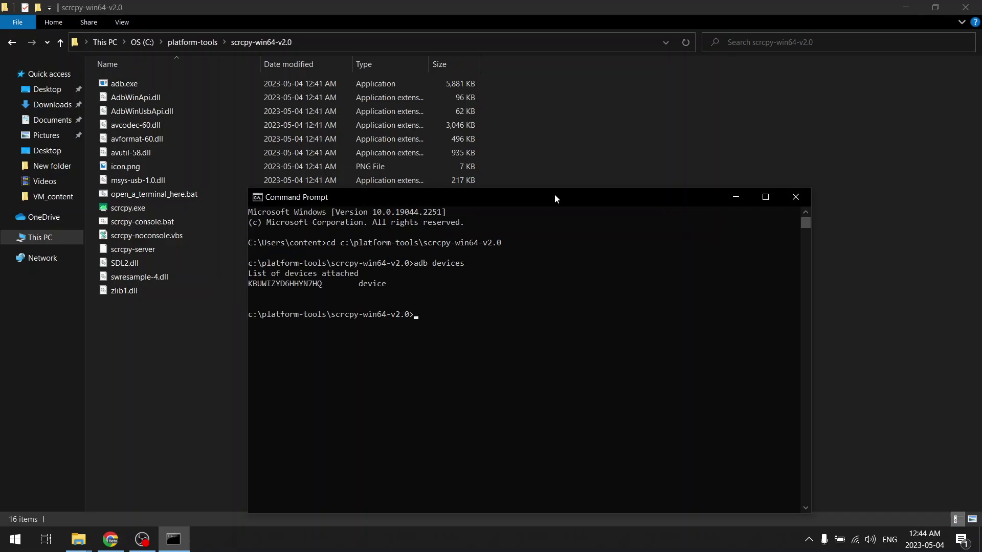
pyautogui.doubleClick(319, 284)
pyautogui.doubleClick(374, 284)
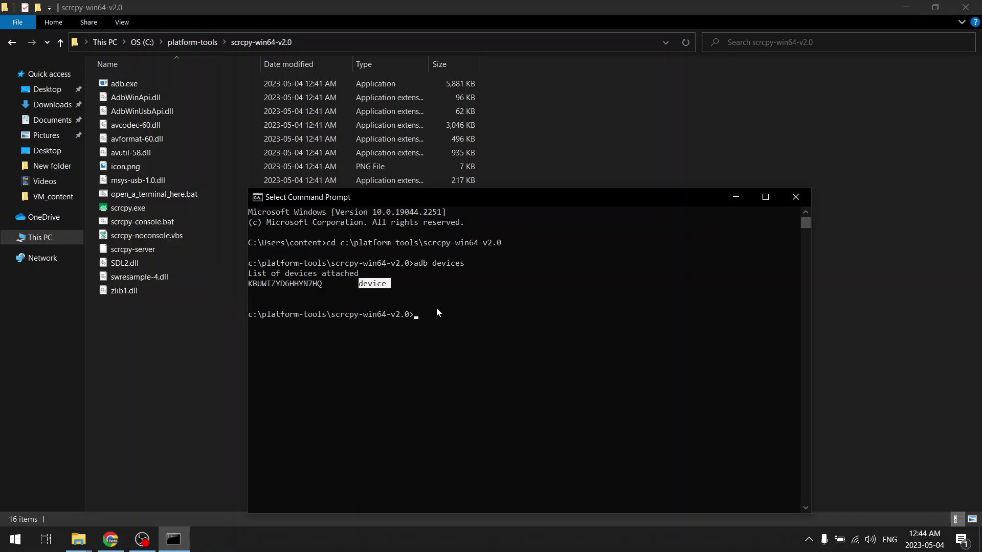
pyautogui.click(481, 326)
# Replace the recalled command with .\scrcpy.exe at the prompt
pyautogui.press('Escape')
pyautogui.press('Up')
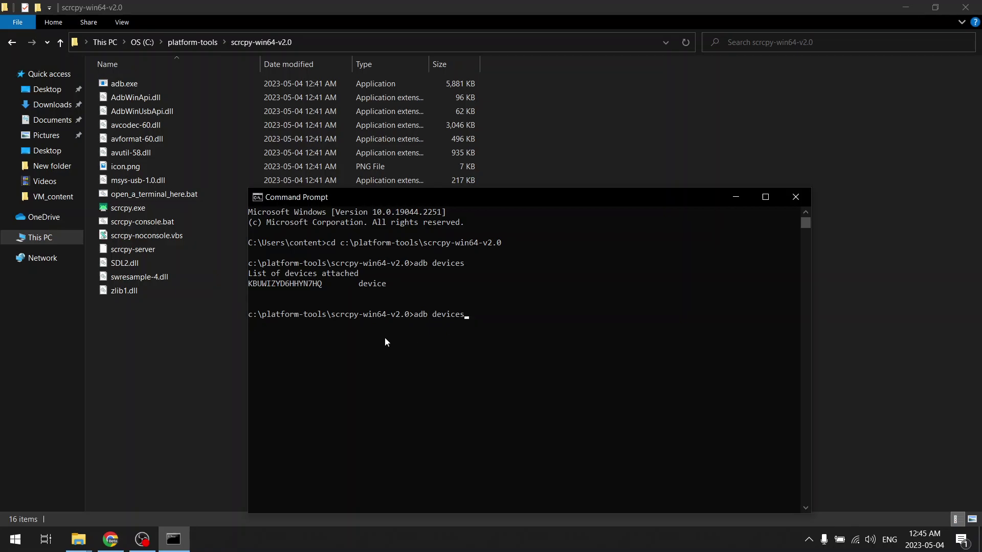
pyautogui.click(569, 324)
pyautogui.press('BackSpace')
pyautogui.press('BackSpace')
pyautogui.press('BackSpace')
pyautogui.press('BackSpace')
pyautogui.press('BackSpace')
pyautogui.press('BackSpace')
pyautogui.press('BackSpace')
pyautogui.press('BackSpace')
pyautogui.press('BackSpace')
pyautogui.press('BackSpace')
pyautogui.press('BackSpace')
pyautogui.write('.\\scr')
pyautogui.write('cpy.exe')
pyautogui.press('Return')
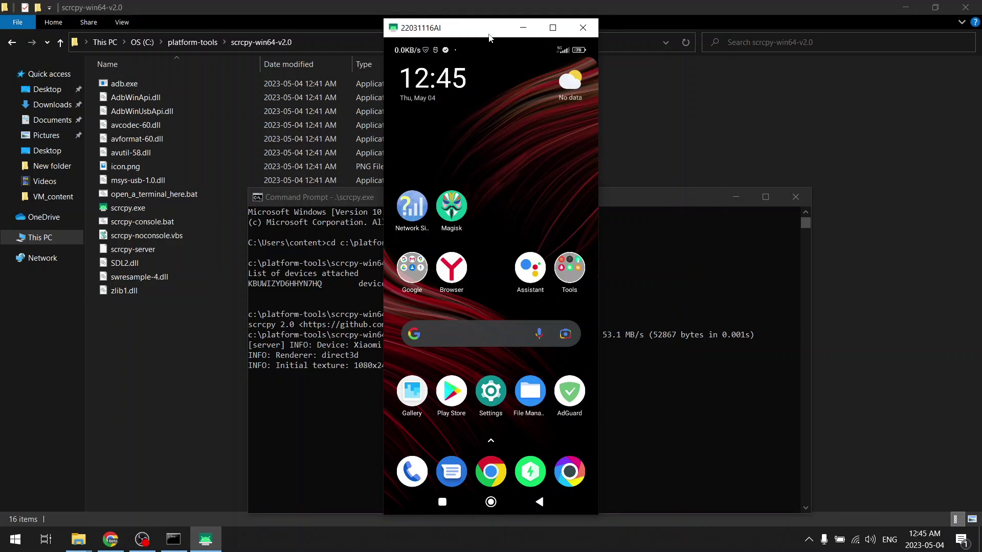
pyautogui.moveTo(489, 38); pyautogui.dragTo(512, 31)
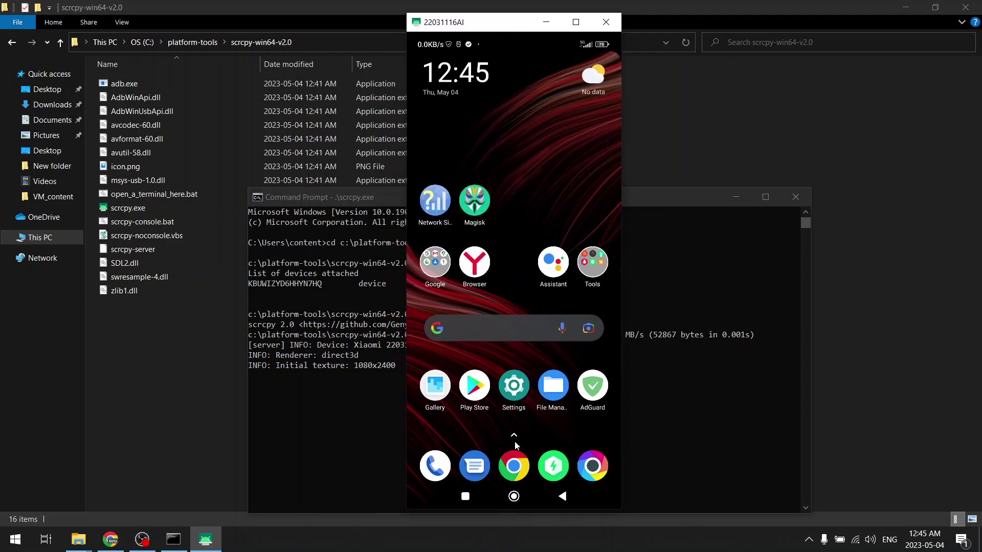
pyautogui.moveTo(514, 441); pyautogui.dragTo(533, 165)
pyautogui.click(474, 210)
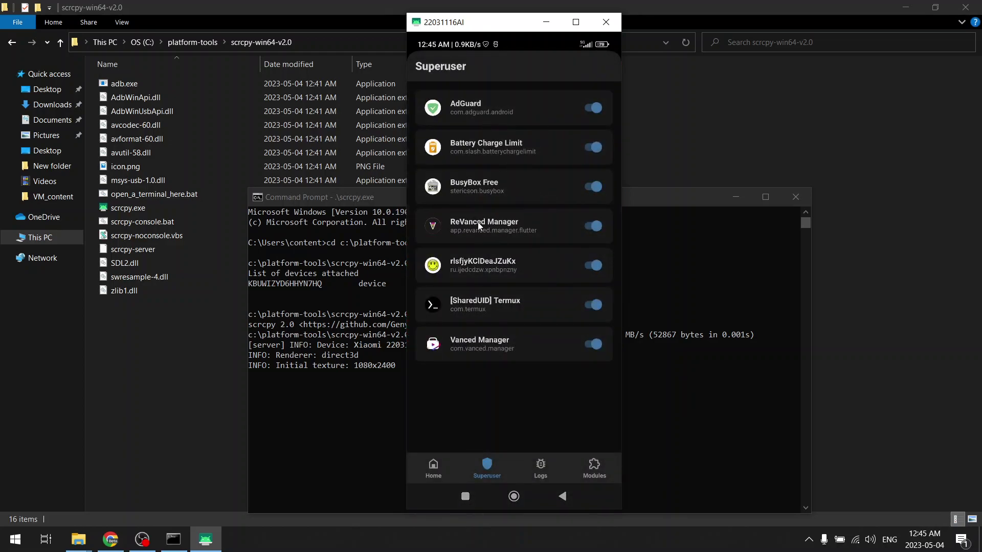
pyautogui.click(433, 471)
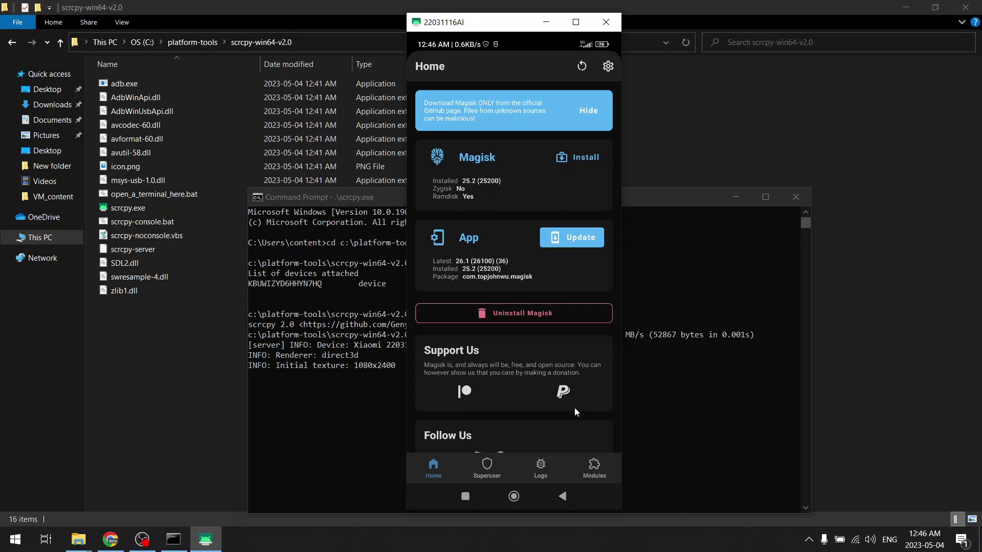
pyautogui.click(509, 496)
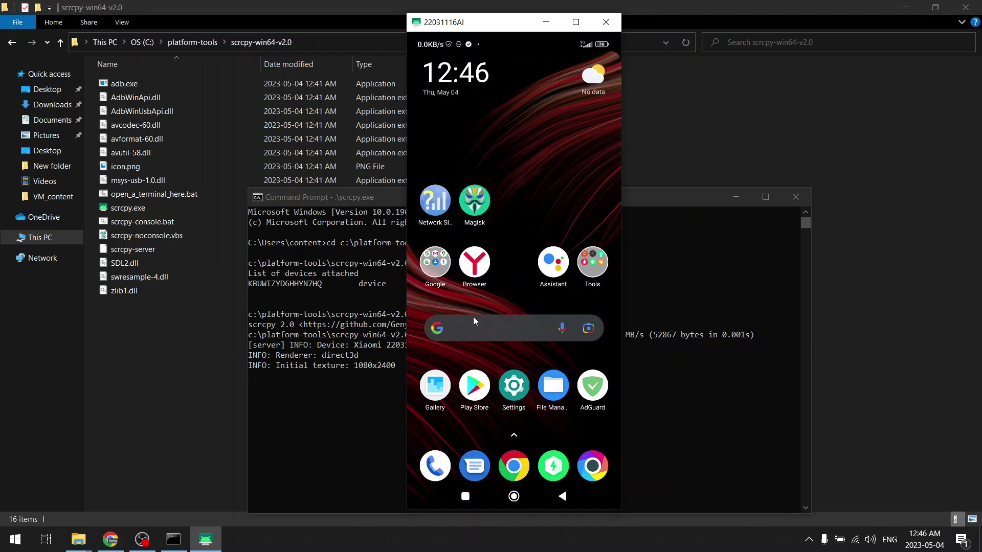
pyautogui.click(475, 384)
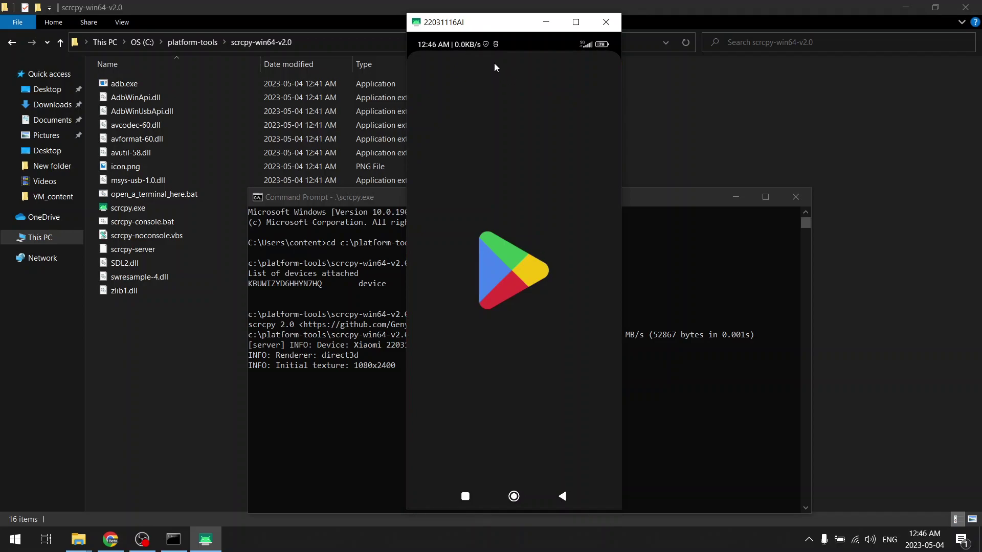
pyautogui.click(489, 67)
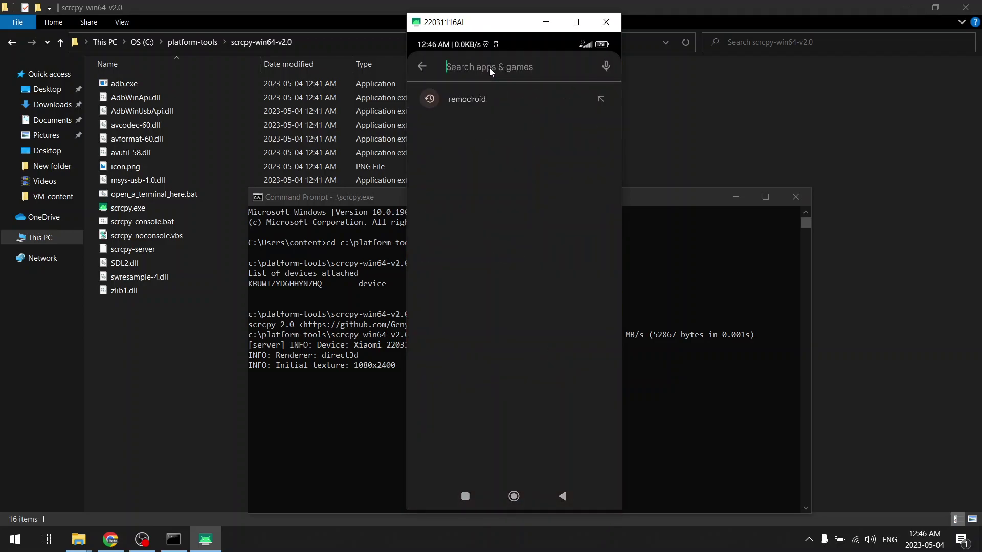
pyautogui.write('n')
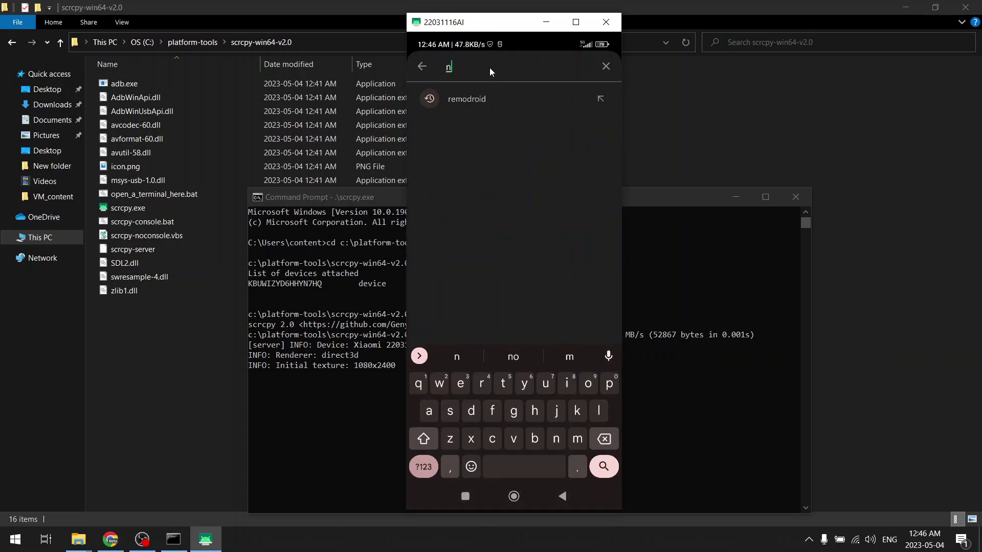
pyautogui.write('etwork si')
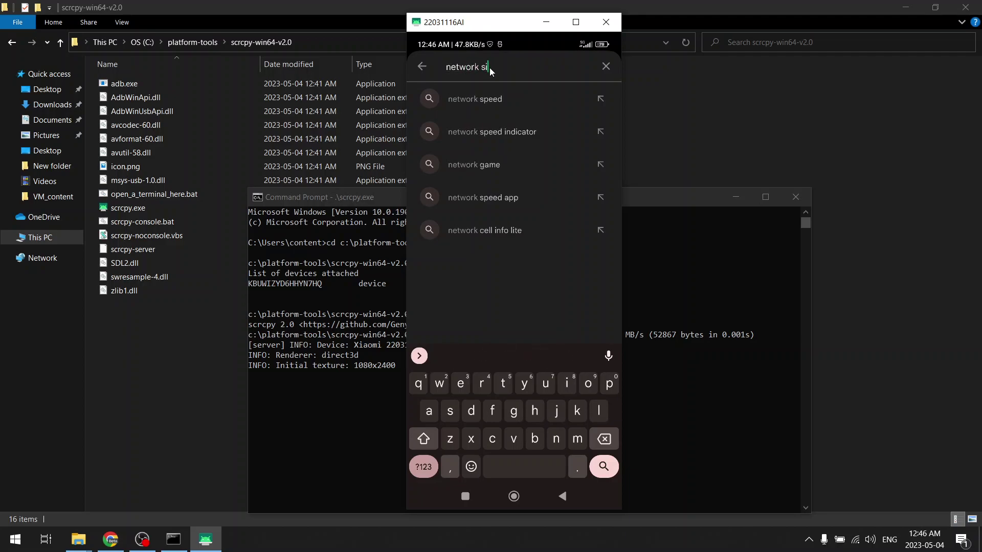
pyautogui.write('gn')
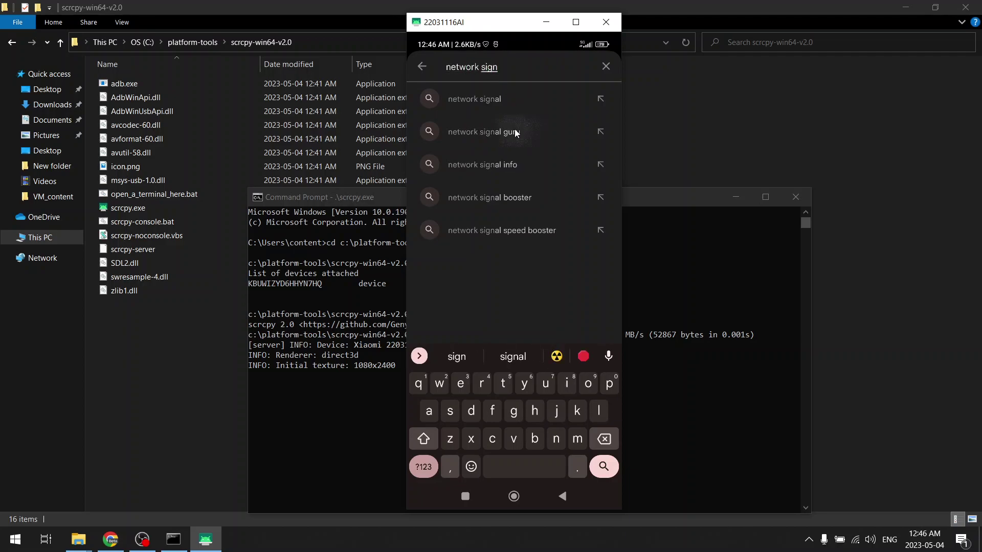
pyautogui.click(514, 132)
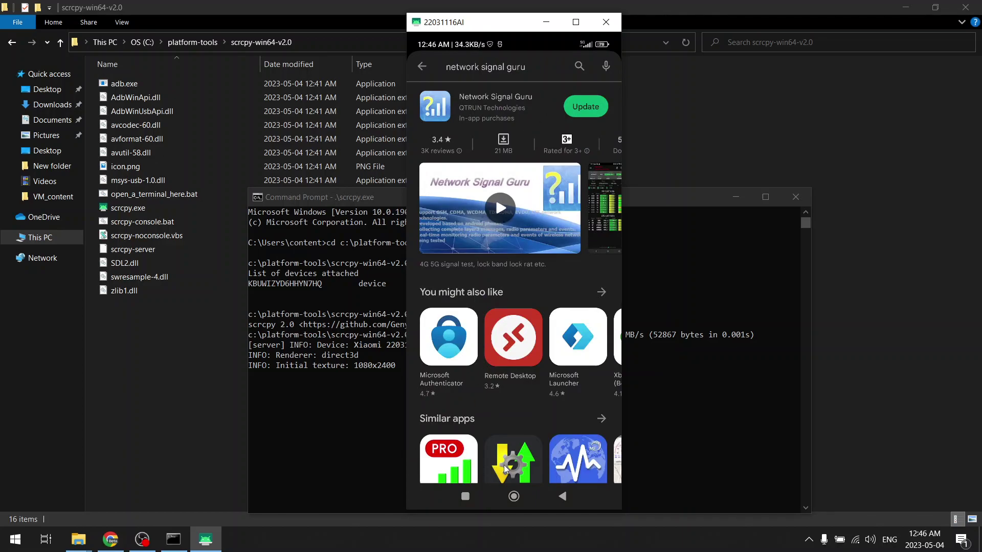
pyautogui.click(514, 496)
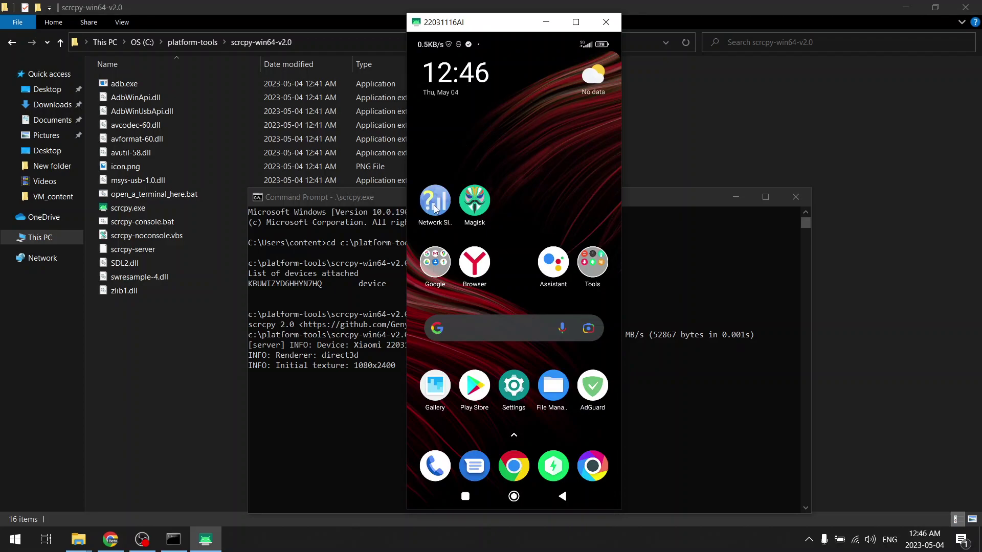
# Launch Network Signal Guru, allowing location once, phone calls, and Forever Superuser access
pyautogui.click(433, 205)
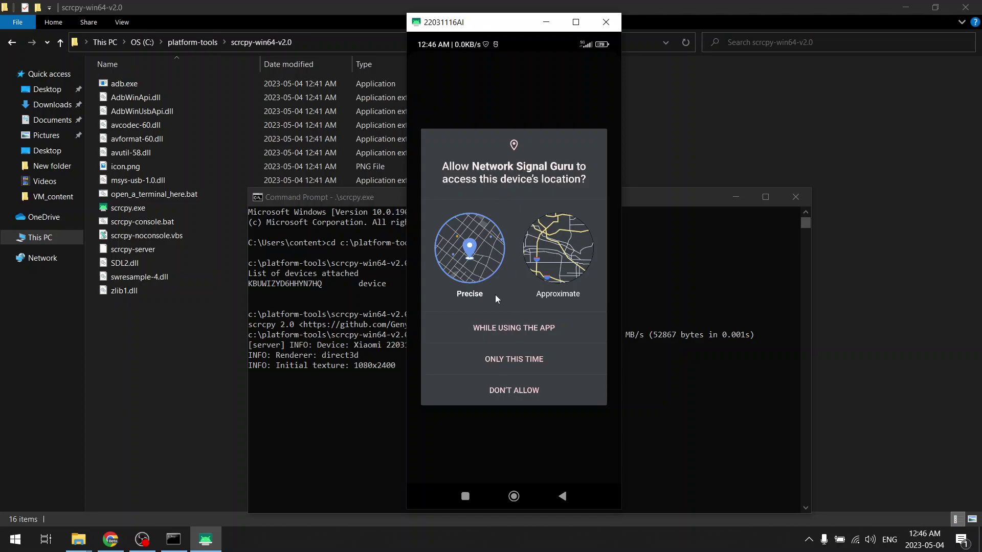
pyautogui.click(506, 359)
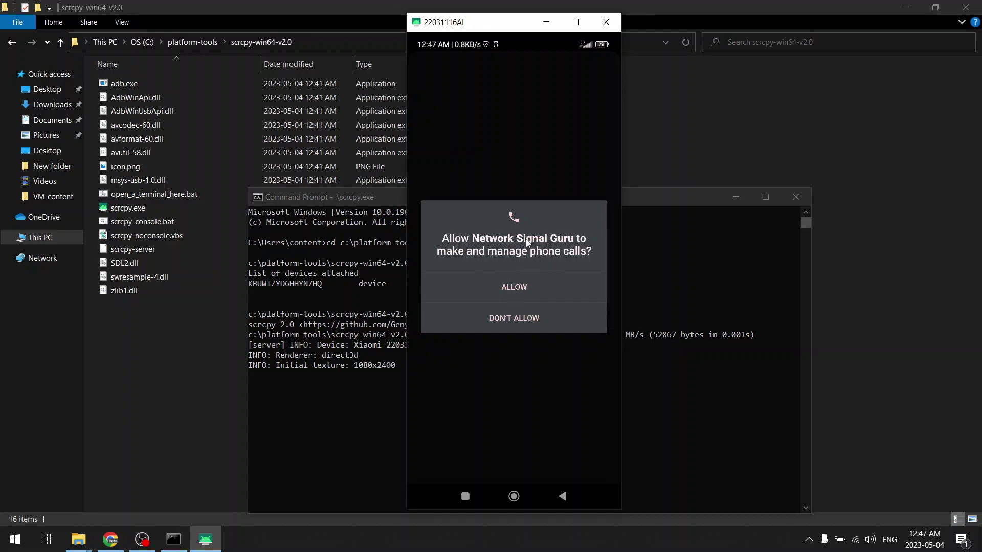
pyautogui.click(514, 287)
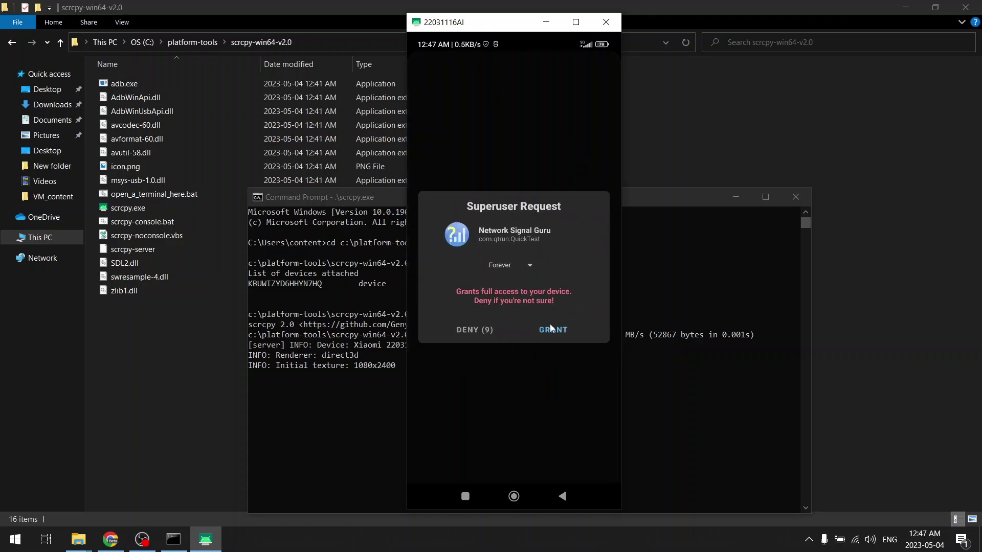
pyautogui.click(523, 265)
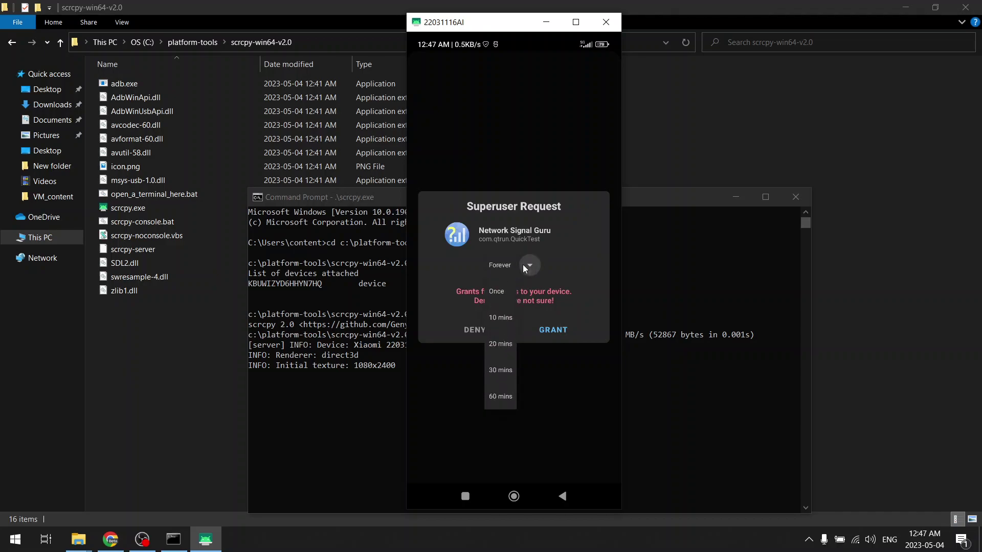
pyautogui.click(496, 291)
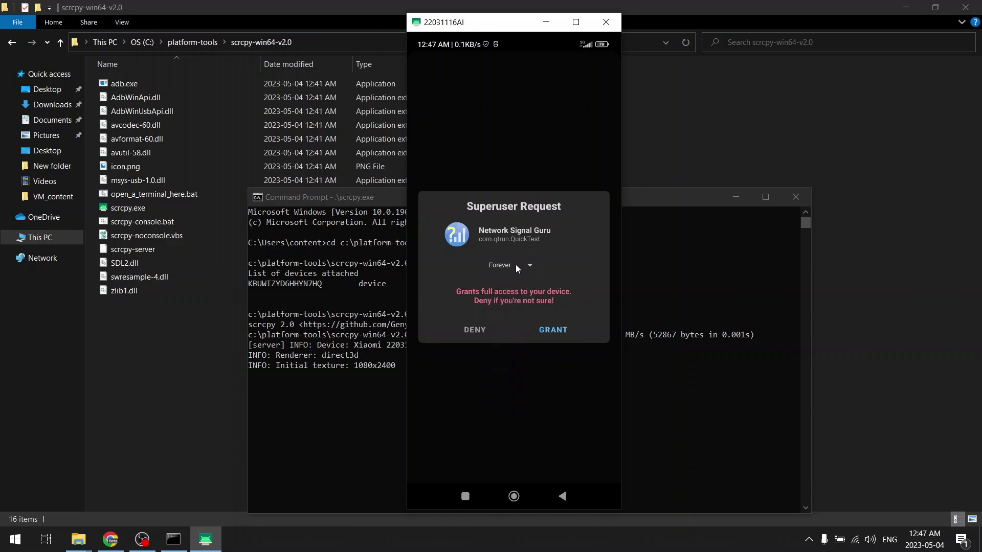
pyautogui.click(514, 265)
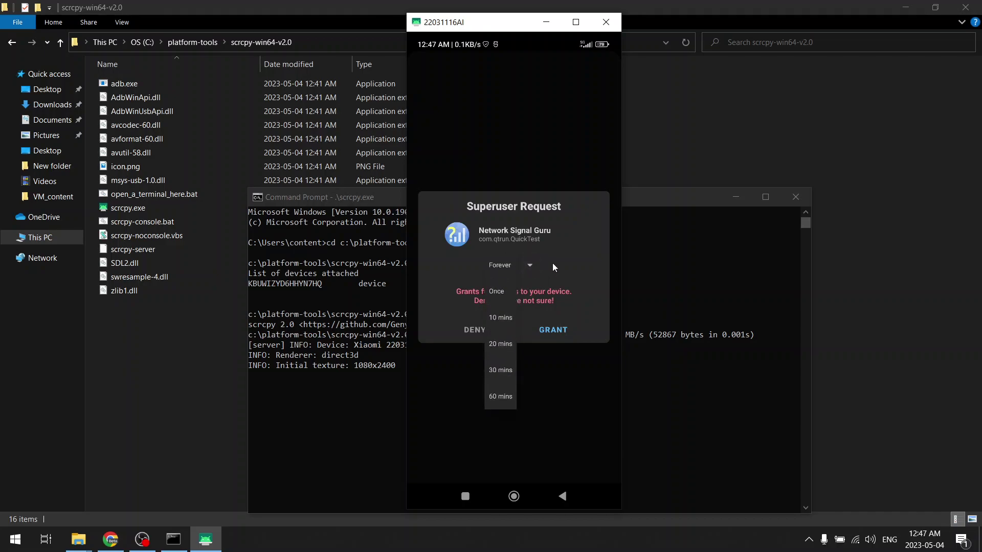
pyautogui.click(504, 397)
pyautogui.click(552, 330)
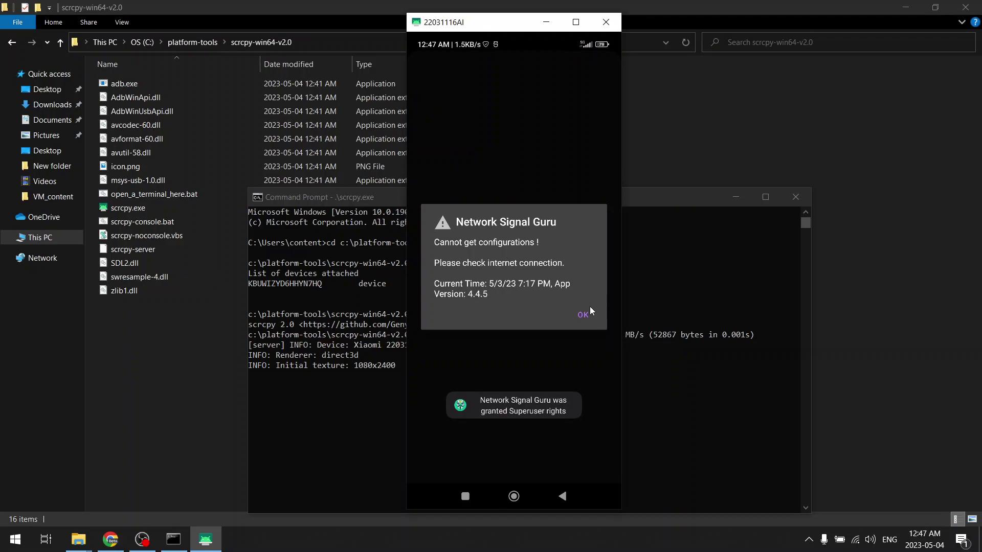
# Dismiss the configuration error, relaunching Network Signal Guru twice and checking the notification shade
pyautogui.click(580, 311)
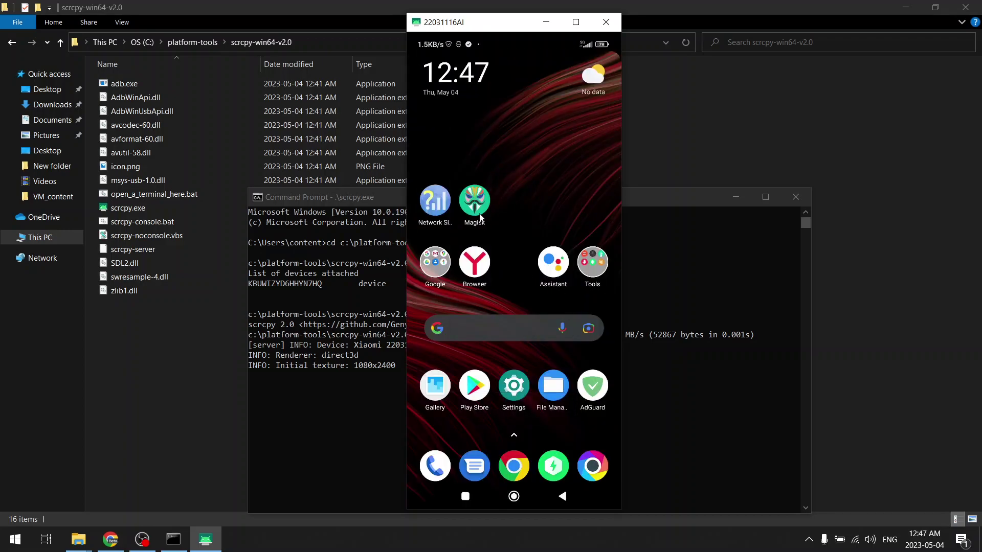
pyautogui.click(440, 200)
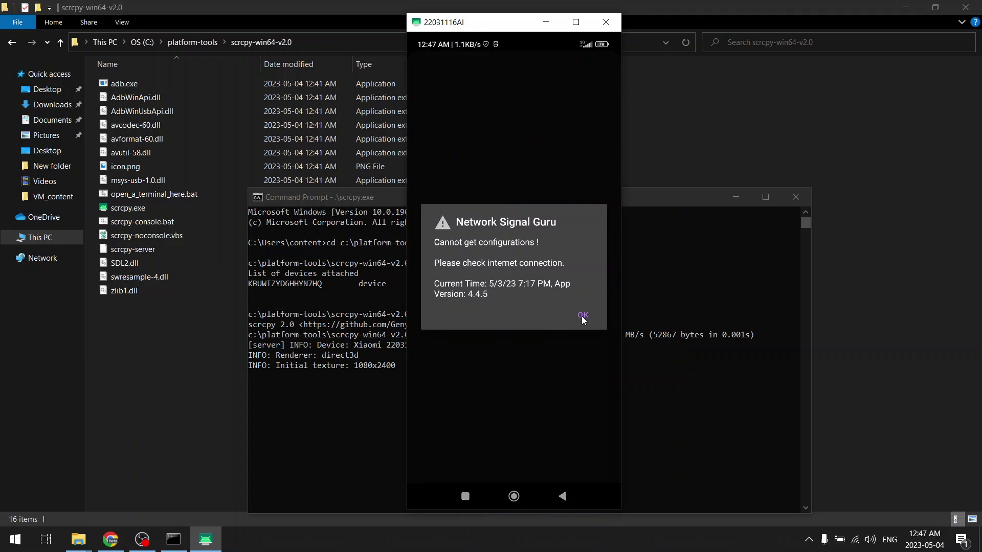
pyautogui.click(581, 316)
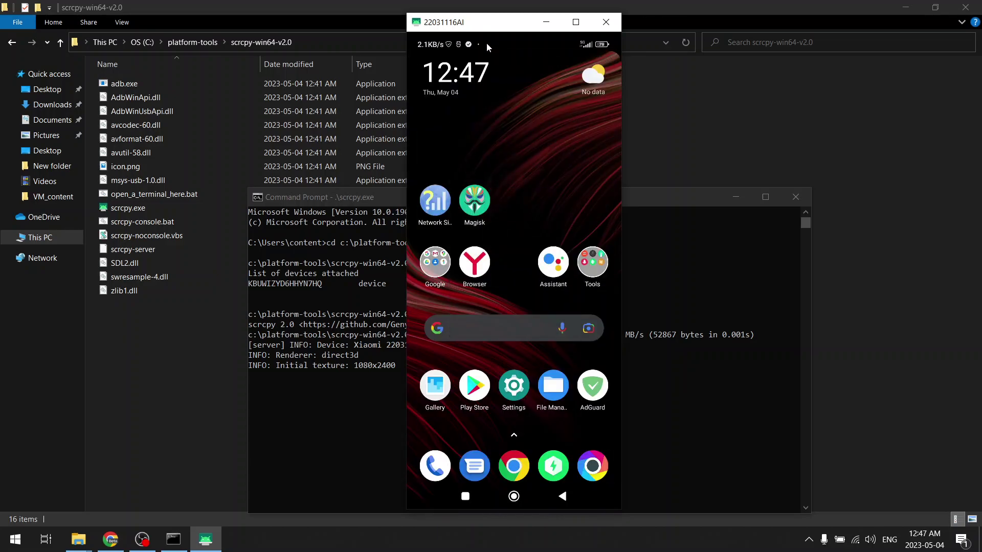
pyautogui.click(435, 192)
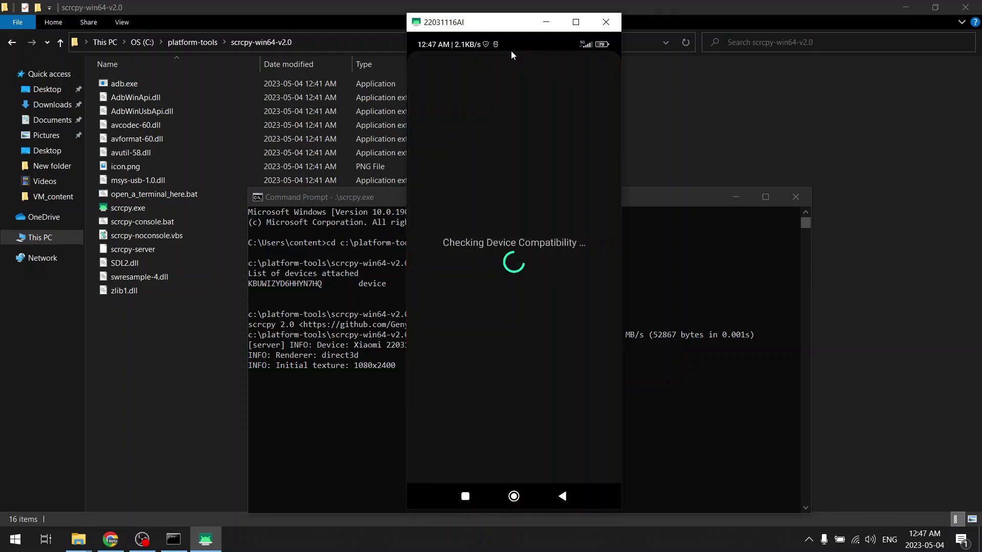
pyautogui.moveTo(505, 38); pyautogui.dragTo(475, 384)
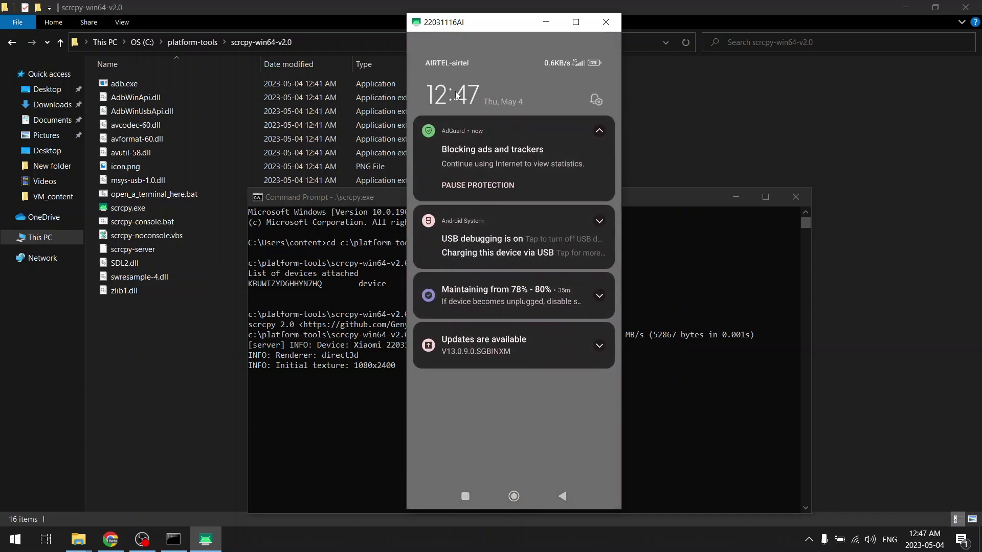
pyautogui.click(487, 456)
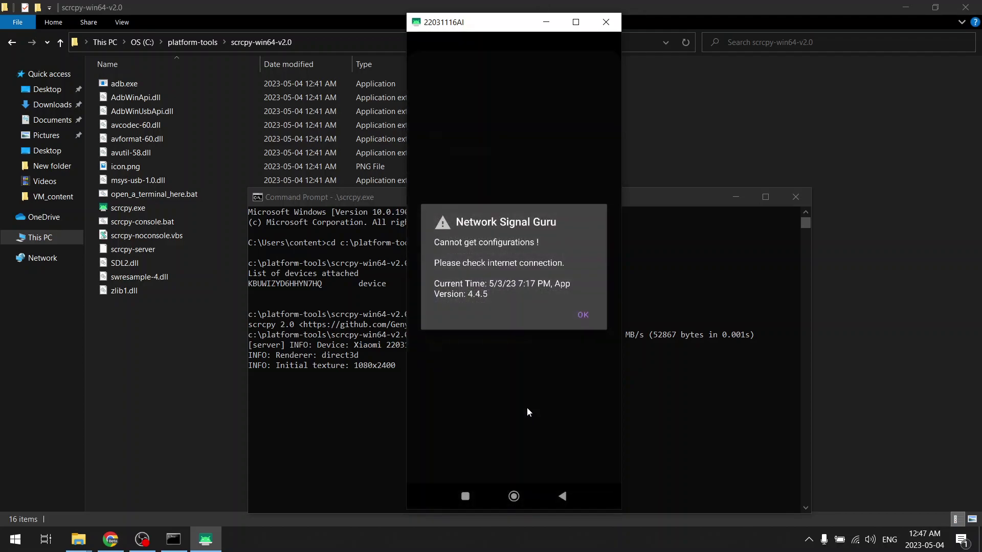
pyautogui.click(581, 315)
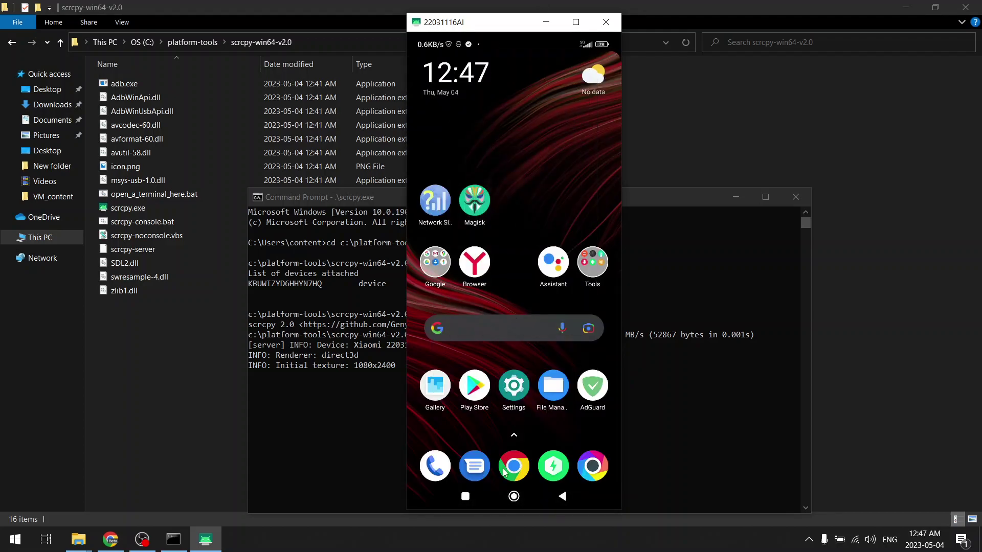
# Open speedtest.net in the phone's Chrome, check mobile data in quick settings, and reload
pyautogui.click(513, 466)
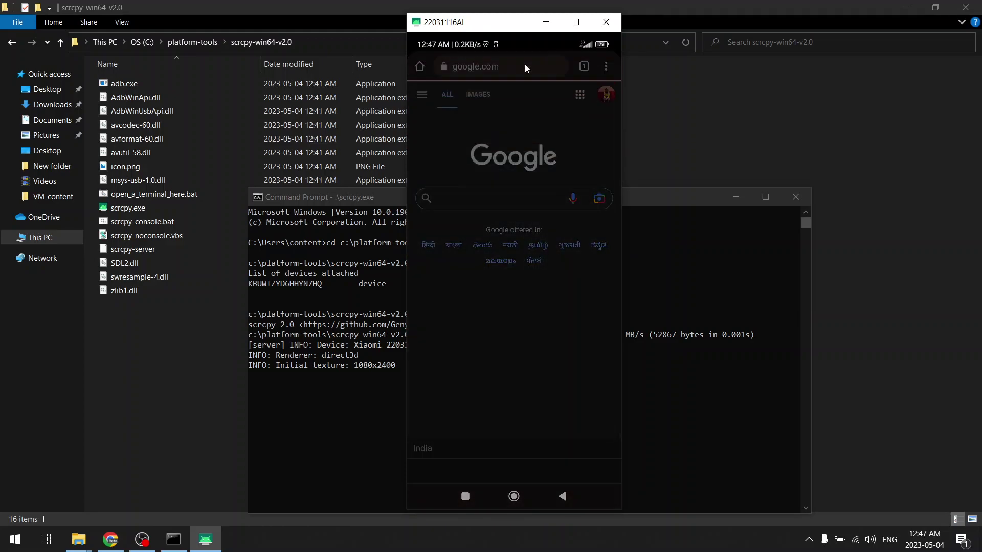
pyautogui.click(524, 67)
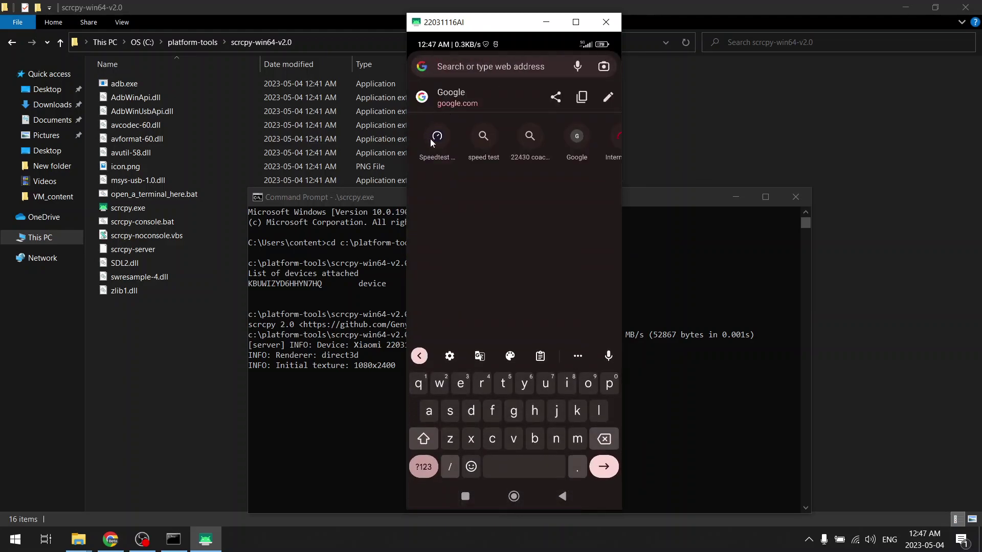
pyautogui.click(432, 139)
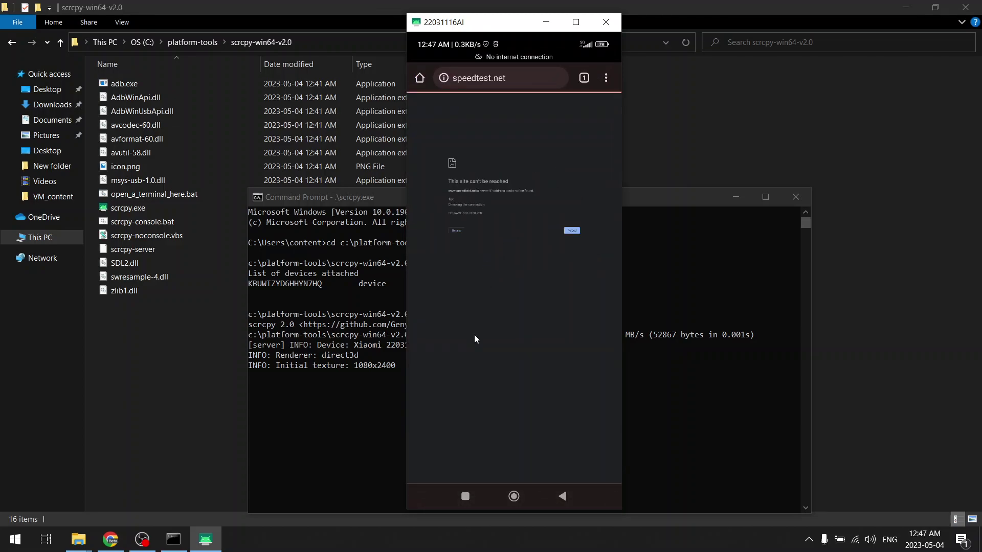
pyautogui.moveTo(534, 39); pyautogui.dragTo(490, 201)
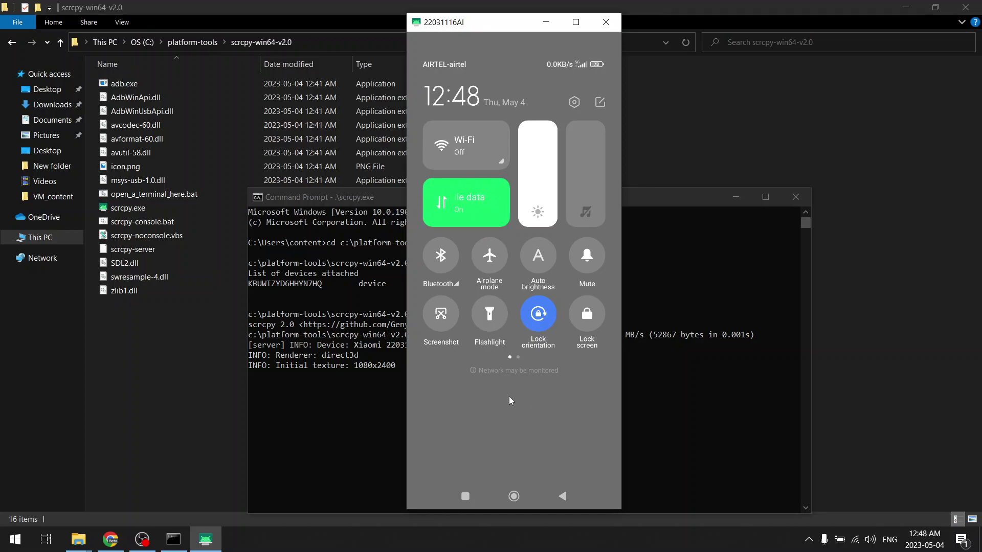
pyautogui.moveTo(510, 401); pyautogui.dragTo(523, 66)
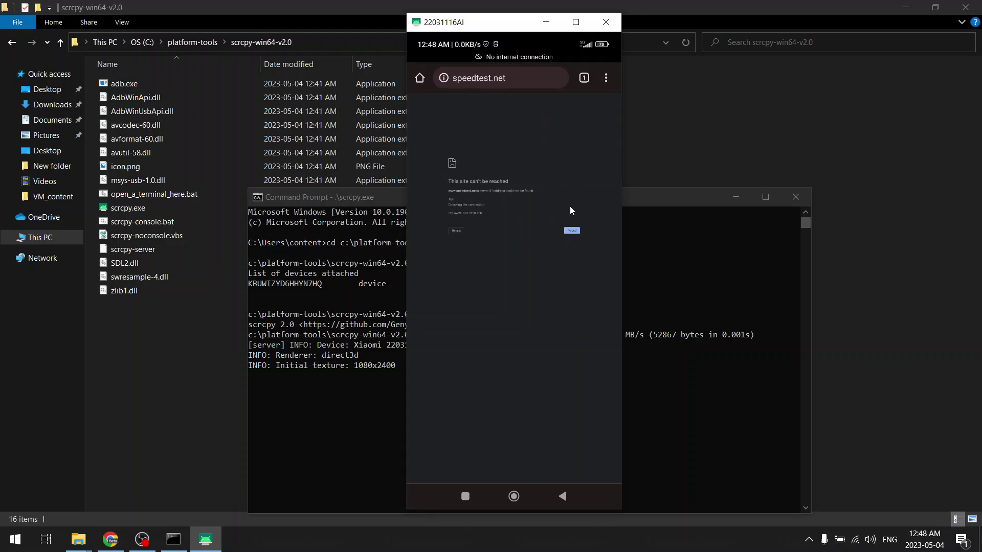
pyautogui.click(571, 230)
# From the phone's home screen, relaunch Network Signal Guru and allow location only this time
pyautogui.click(515, 495)
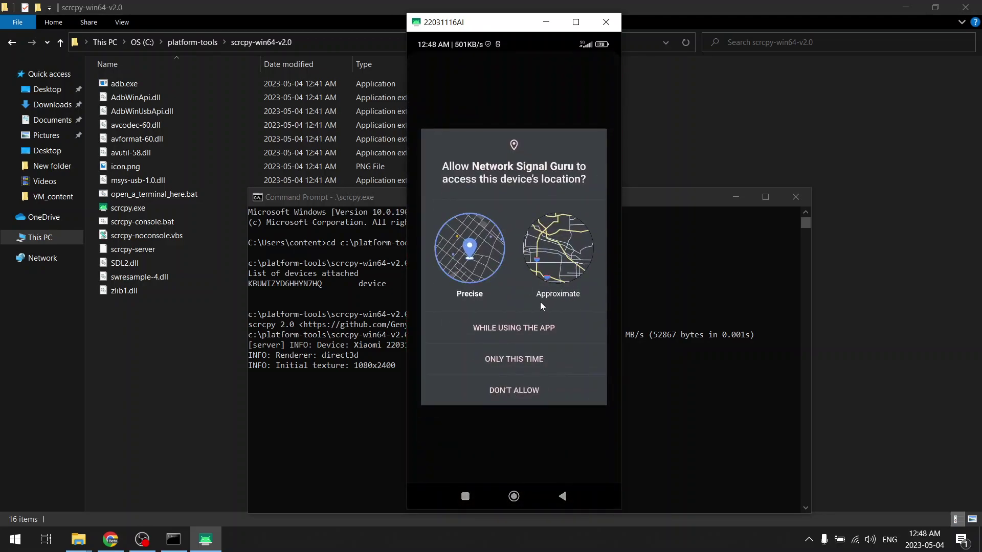
pyautogui.click(516, 360)
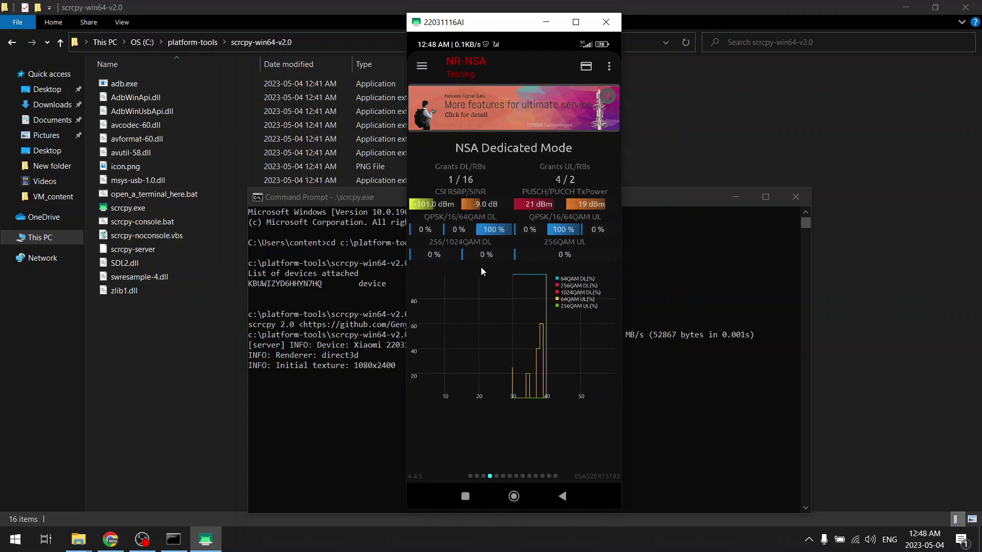
# Swipe through the NSA pages: Sessions, Access Channel, Dedicated Mode, CA Matrix UL, Dual Connectivity
pyautogui.moveTo(480, 267); pyautogui.dragTo(689, 288)
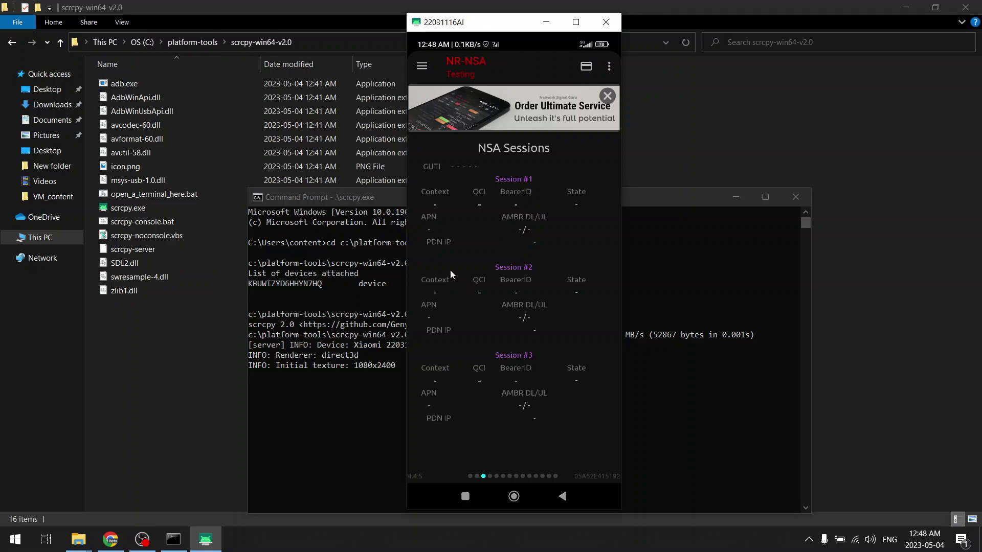
pyautogui.moveTo(450, 270); pyautogui.dragTo(622, 284)
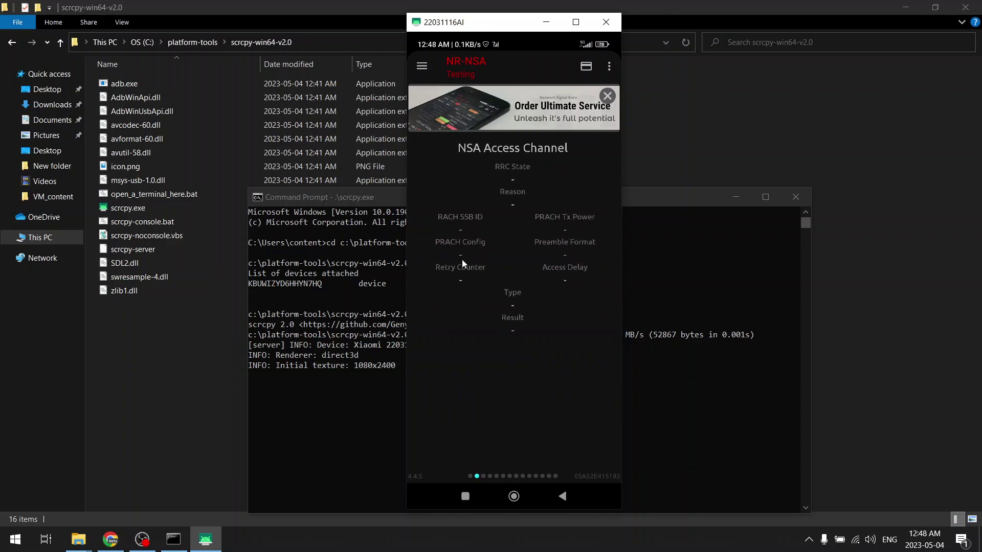
pyautogui.moveTo(462, 259)
pyautogui.mouseDown()
pyautogui.moveTo(585, 272)
pyautogui.moveTo(453, 254)
pyautogui.mouseUp()
pyautogui.moveTo(527, 277); pyautogui.dragTo(482, 264)
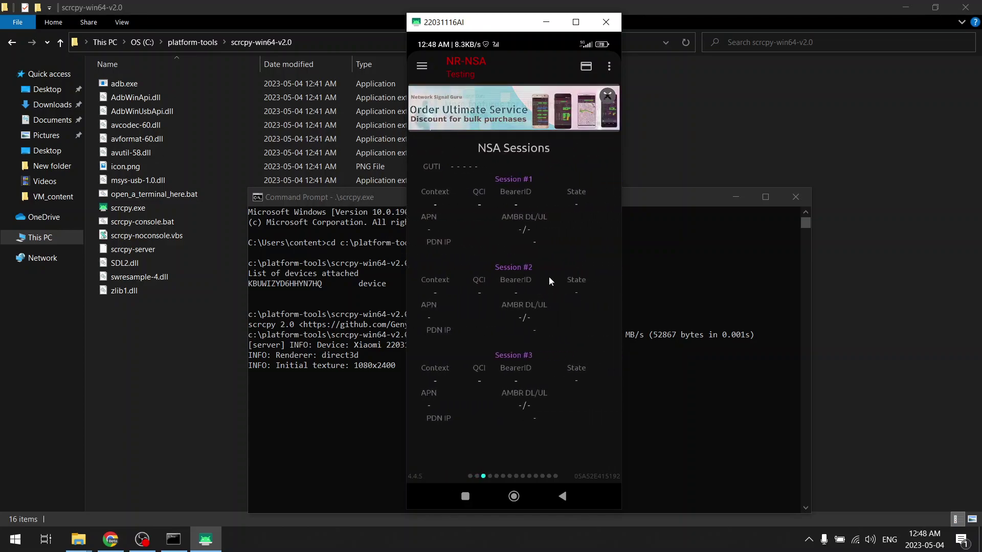
pyautogui.moveTo(548, 279); pyautogui.dragTo(486, 273)
pyautogui.moveTo(554, 287); pyautogui.dragTo(434, 251)
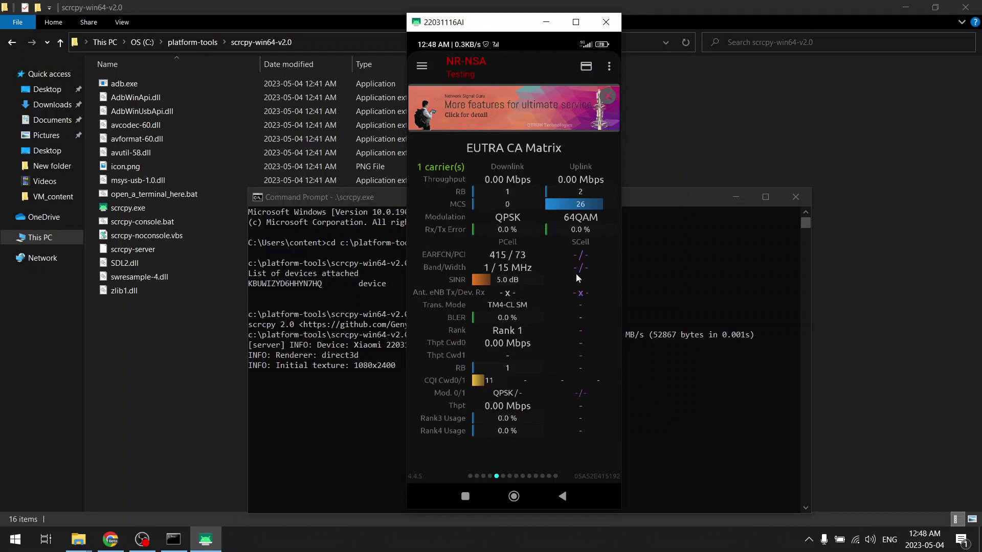
pyautogui.moveTo(577, 278); pyautogui.dragTo(557, 277)
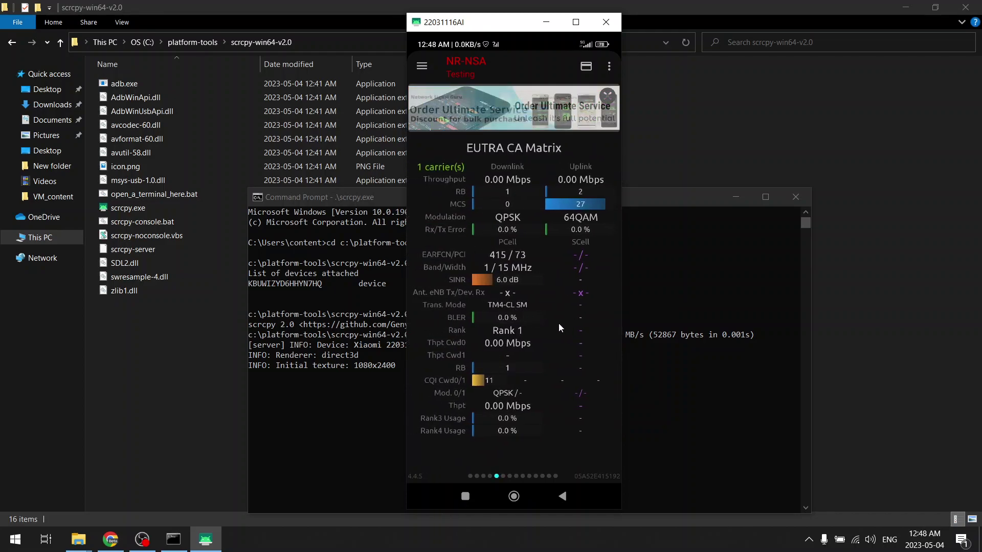
pyautogui.moveTo(559, 323); pyautogui.dragTo(431, 293)
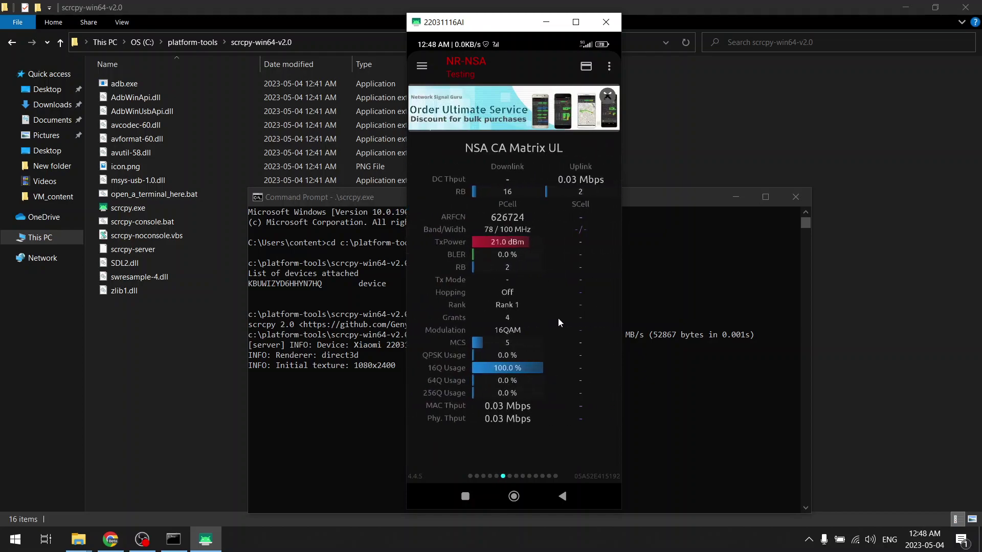
pyautogui.moveTo(557, 318); pyautogui.dragTo(433, 305)
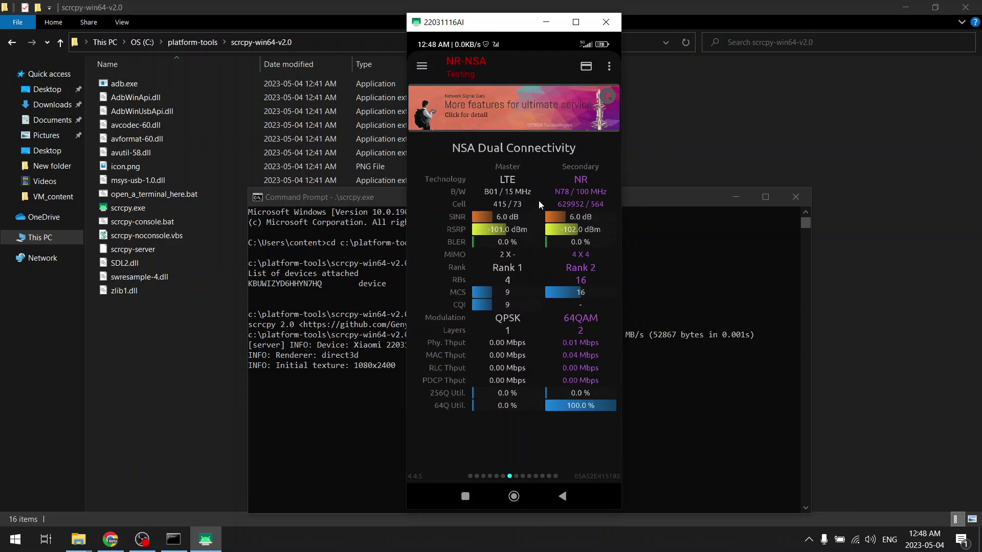
# Swipe to the LTE cell table and Cell Configurations pages, then back to LTE CA Matrix UL
pyautogui.moveTo(526, 213); pyautogui.dragTo(483, 285)
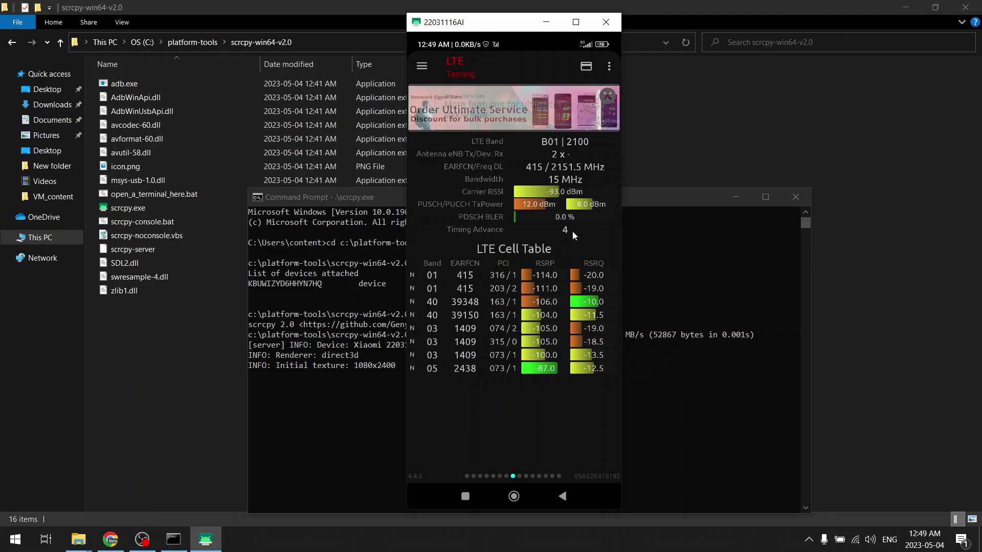
pyautogui.moveTo(562, 253); pyautogui.dragTo(422, 246)
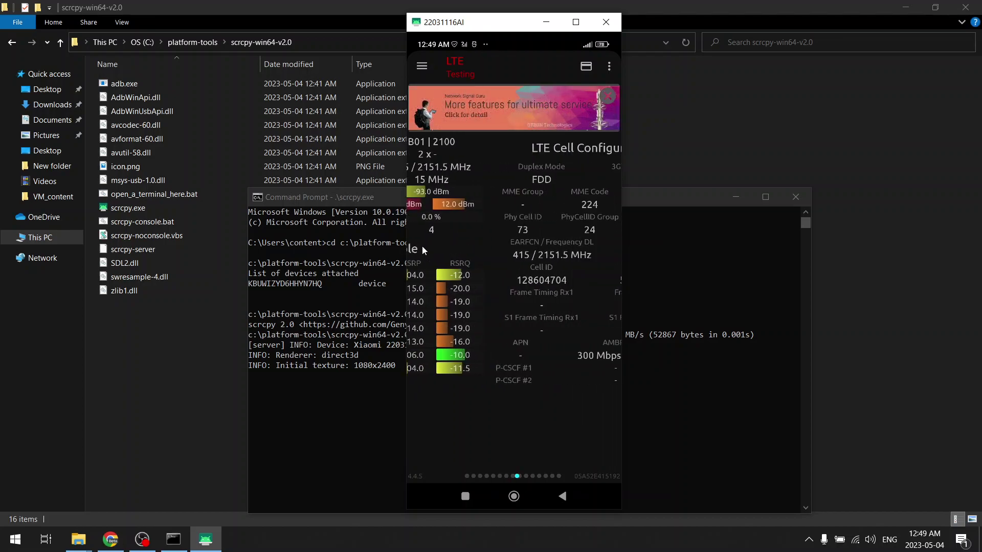
pyautogui.moveTo(537, 239); pyautogui.dragTo(583, 240)
pyautogui.moveTo(429, 214); pyautogui.dragTo(522, 217)
pyautogui.moveTo(462, 209); pyautogui.dragTo(548, 241)
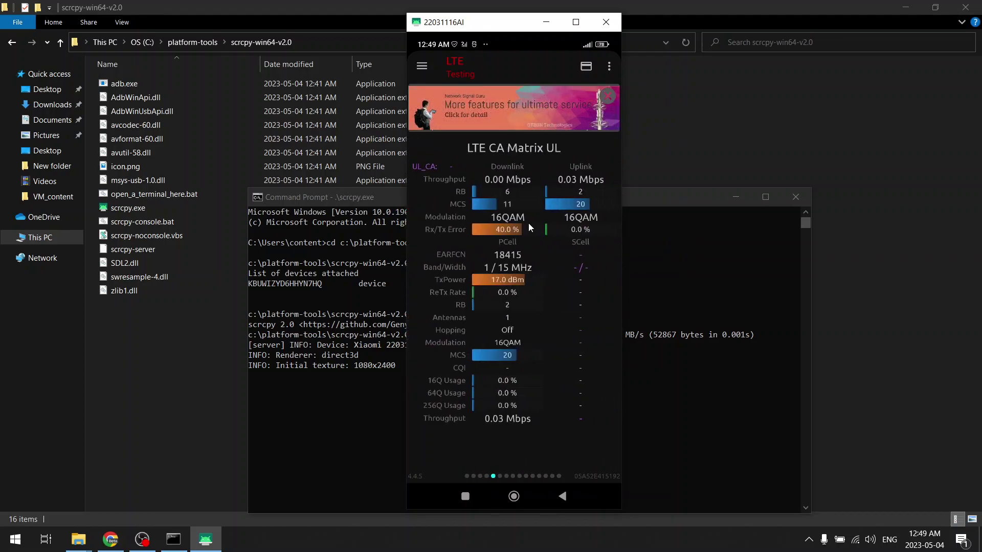
# Open Network Signal Guru's Forcing Control settings from the options menu
pyautogui.click(611, 72)
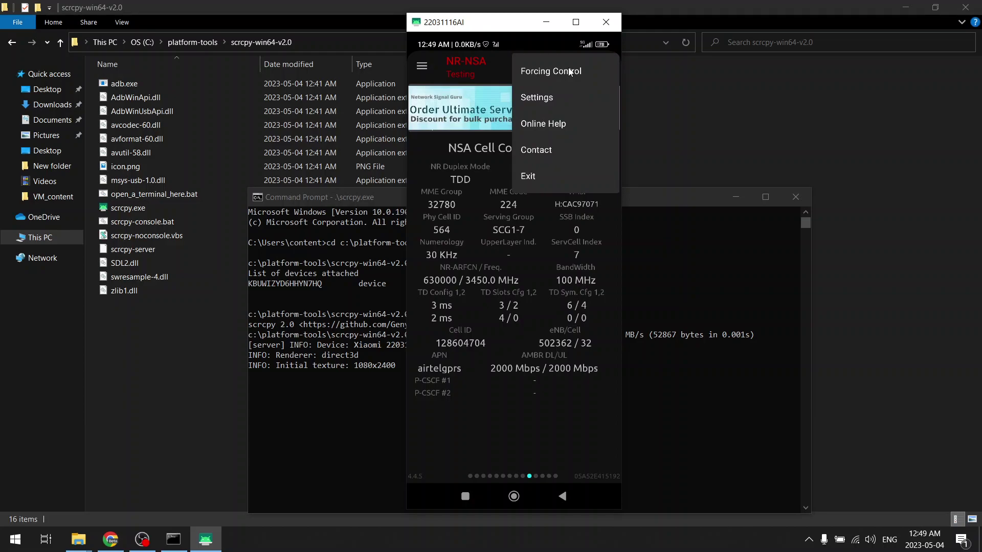
pyautogui.click(569, 72)
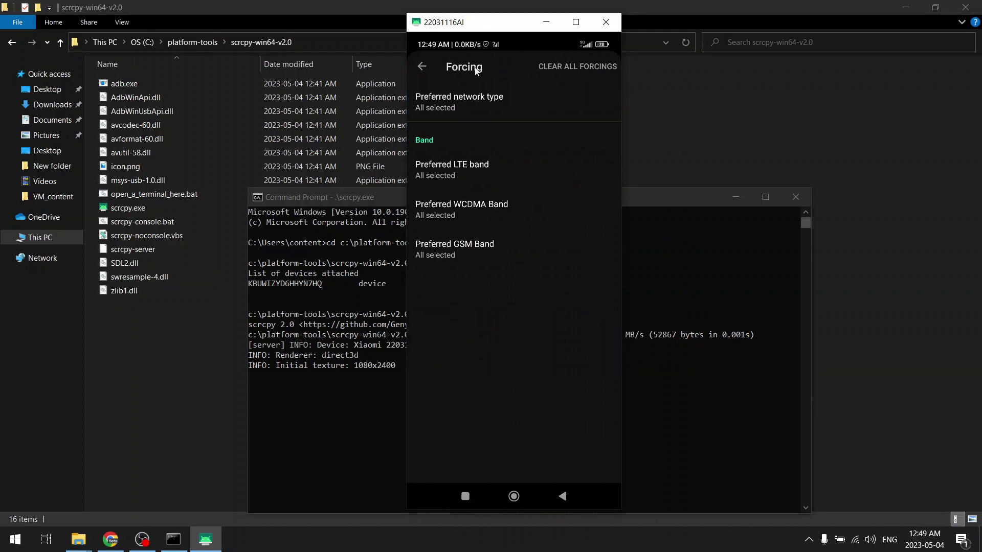
pyautogui.click(422, 68)
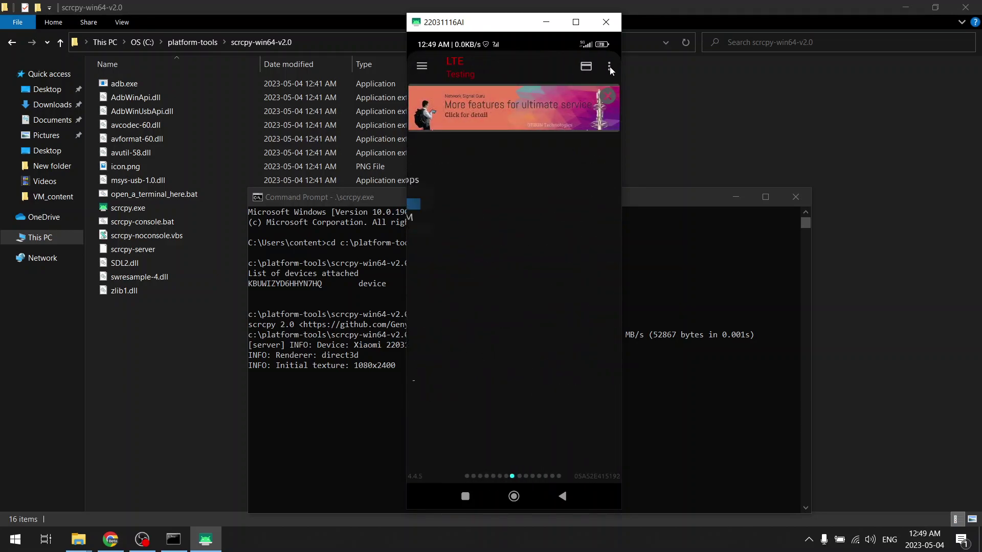
pyautogui.click(609, 68)
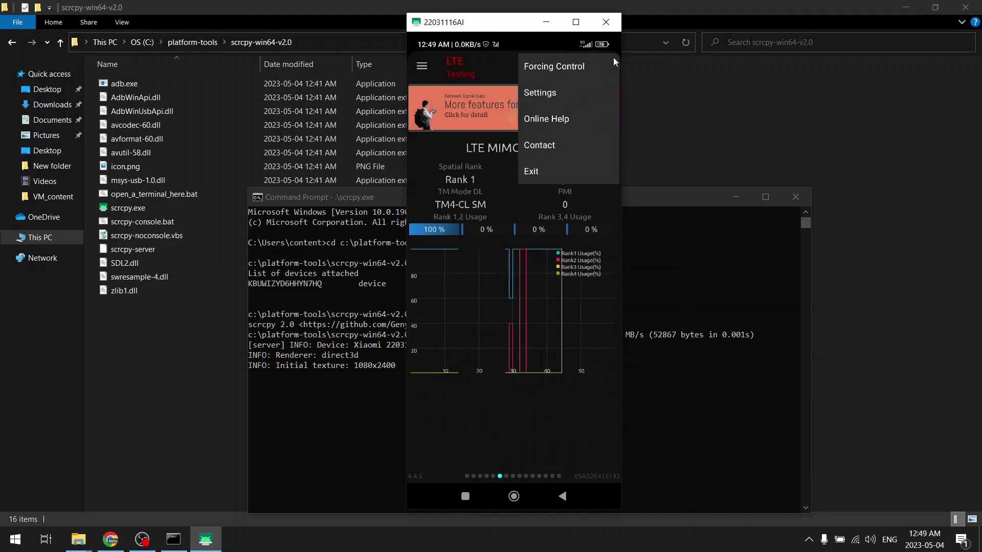
pyautogui.click(564, 74)
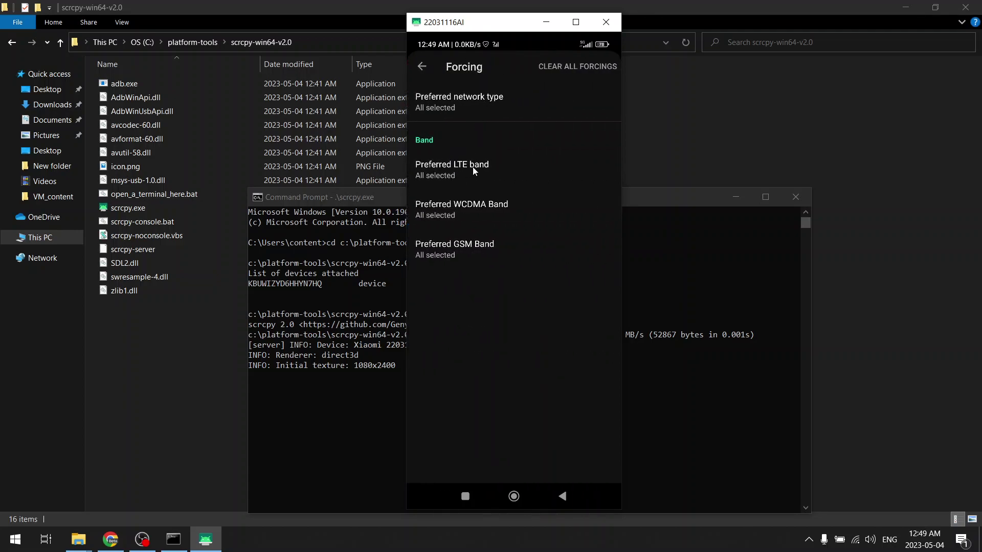
# Untick B1, B3, B8, B40 and B41, leaving B5: 850 as the preferred LTE band
pyautogui.click(473, 166)
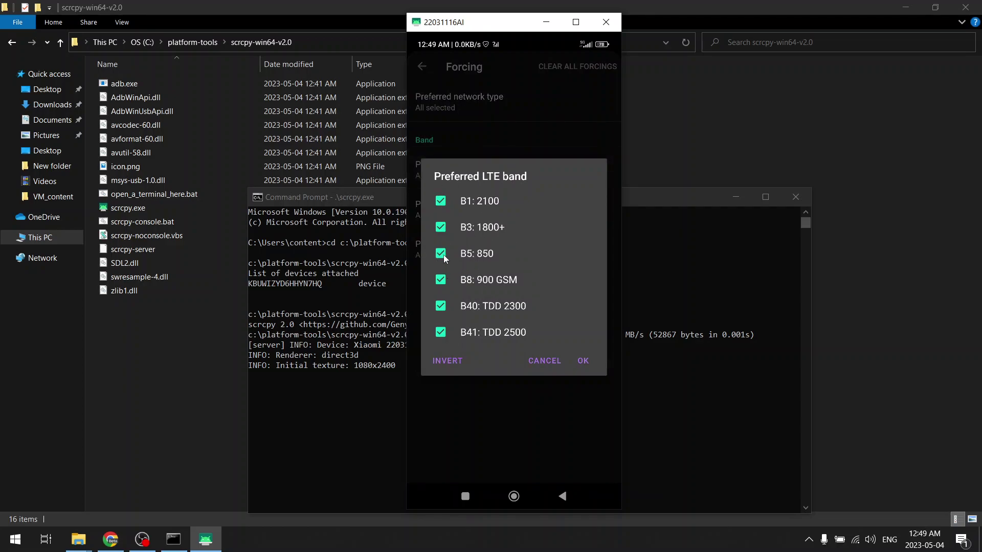
pyautogui.click(438, 207)
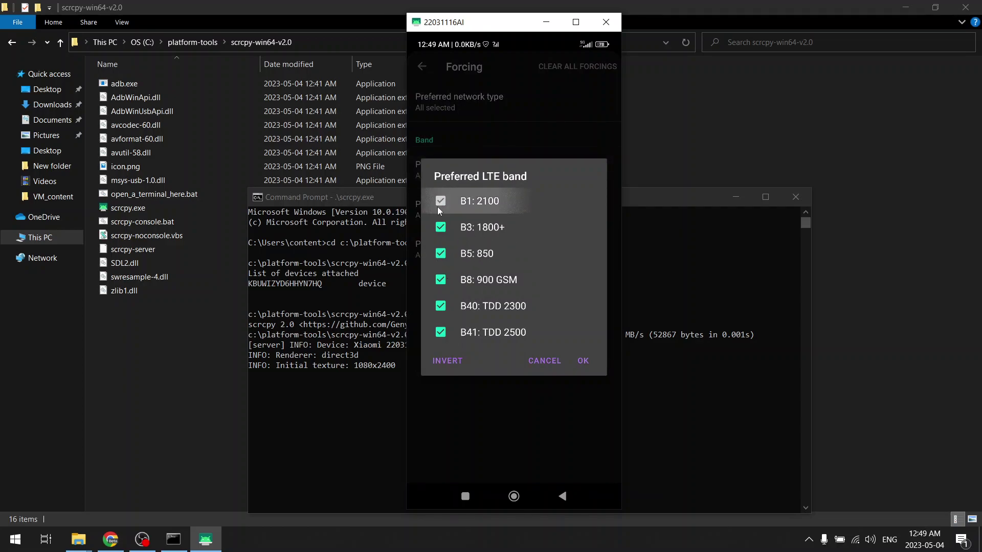
pyautogui.click(442, 234)
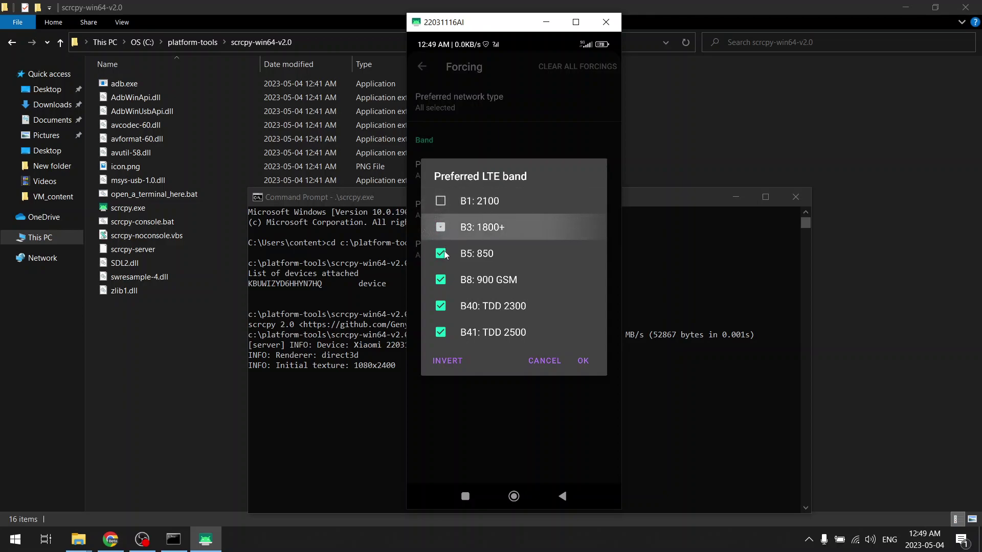
pyautogui.click(442, 283)
pyautogui.click(441, 307)
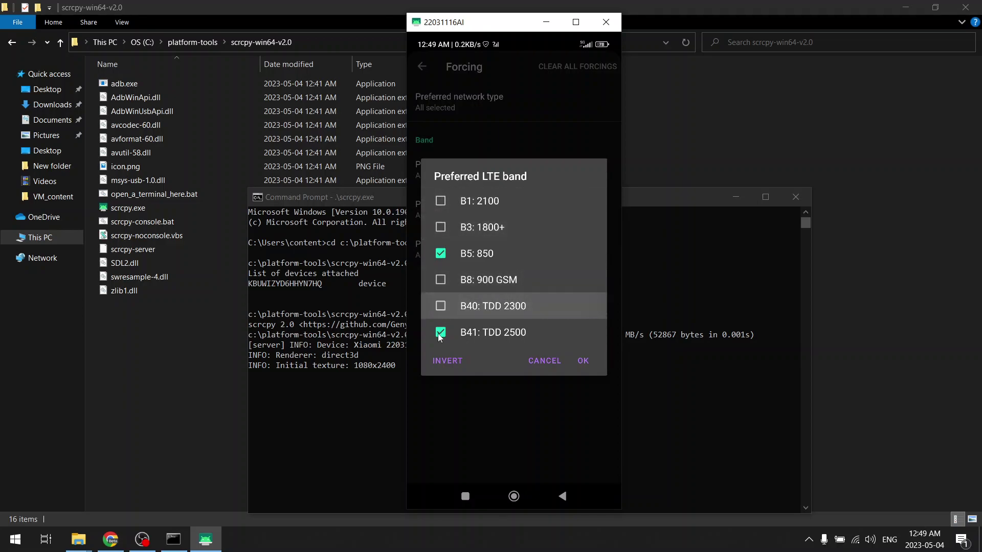
pyautogui.click(439, 333)
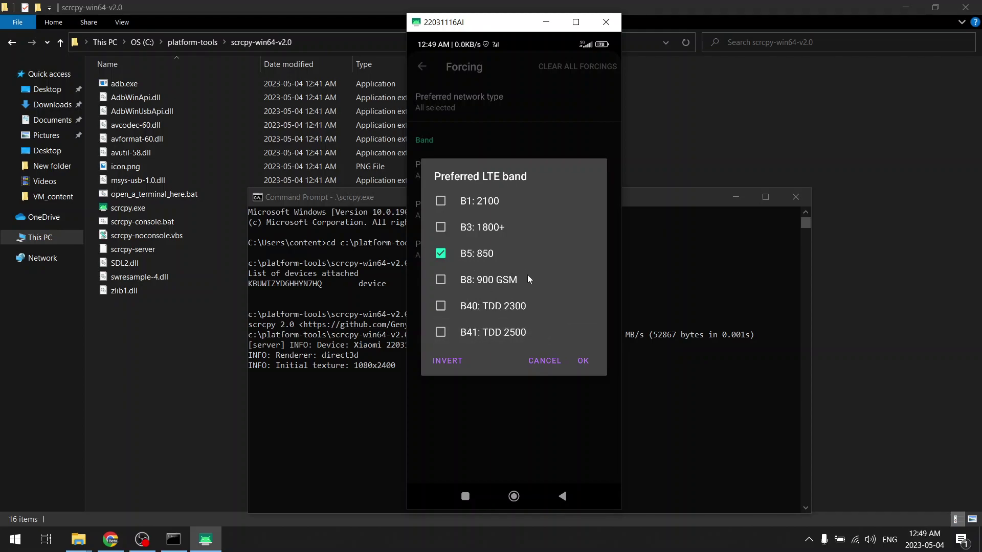
pyautogui.click(584, 362)
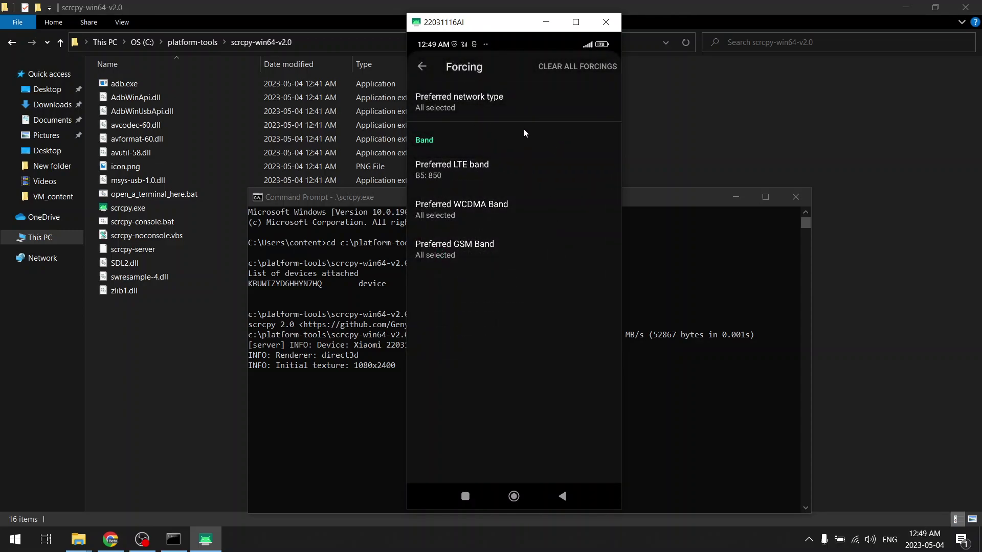
# Return to the main monitor and flip through to the NSA Dedicated Mode page
pyautogui.click(422, 65)
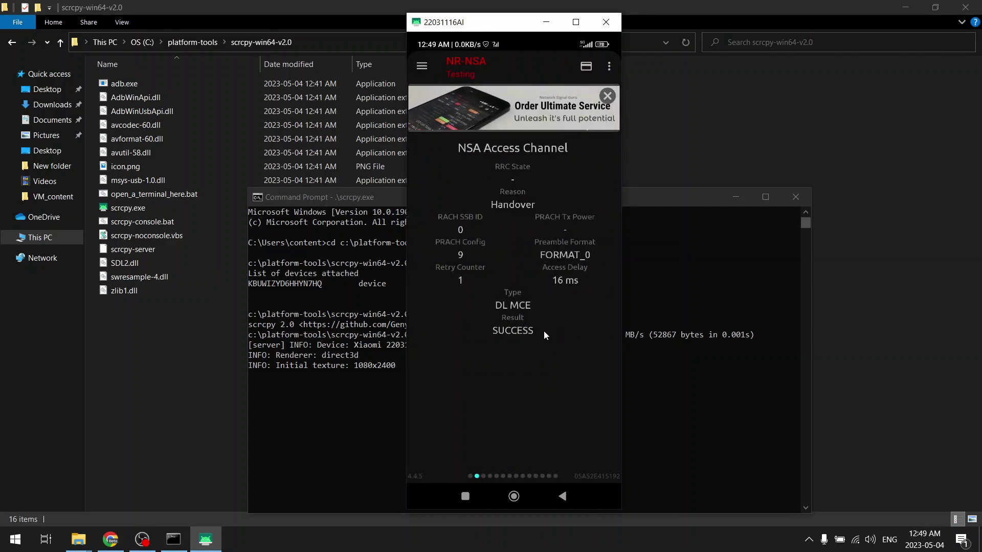
pyautogui.moveTo(544, 330); pyautogui.dragTo(363, 293)
pyautogui.moveTo(549, 299); pyautogui.dragTo(436, 263)
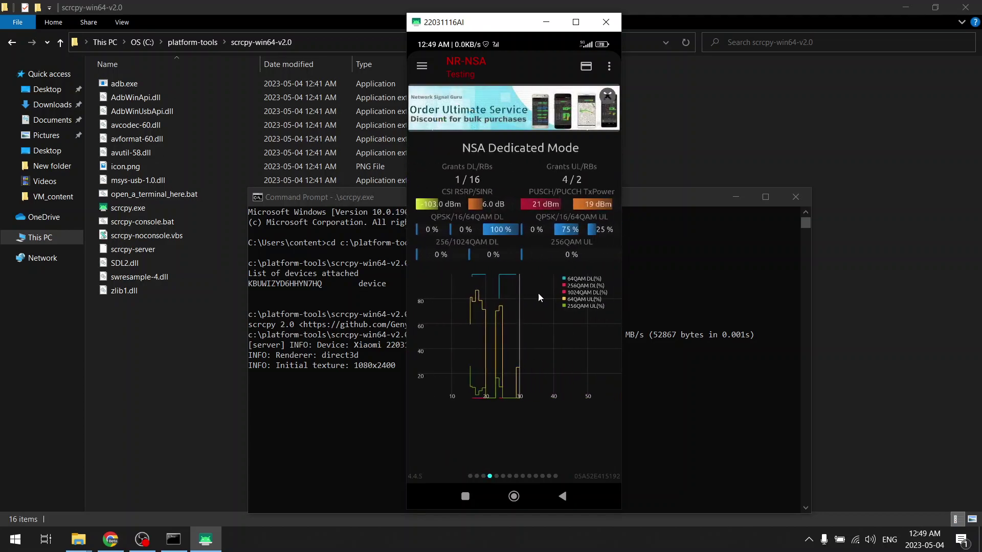
# Relaunch Network Signal Guru from the home screen and swipe to LTE MIMO Spatial showing B05 | 850
pyautogui.hotkey('alt', 'h')
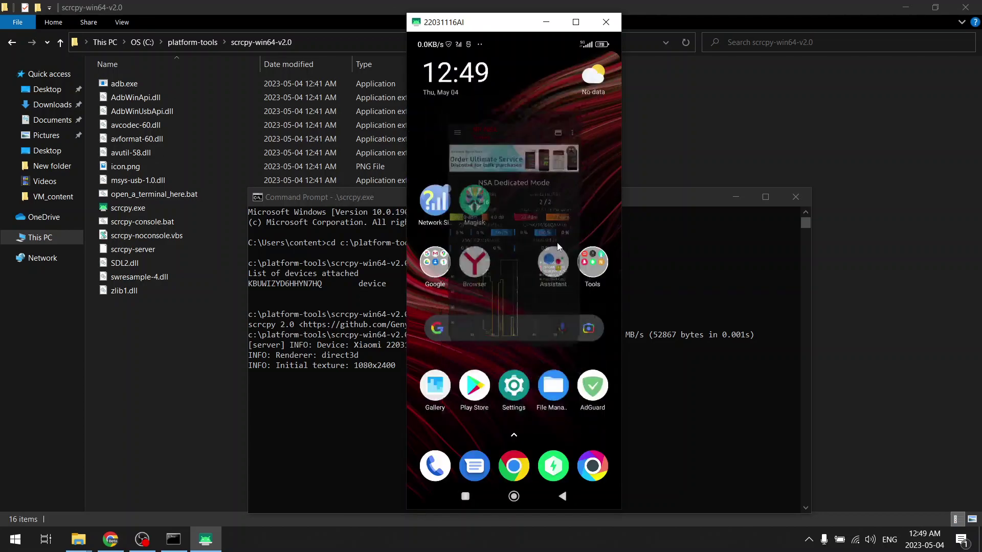
pyautogui.click(449, 193)
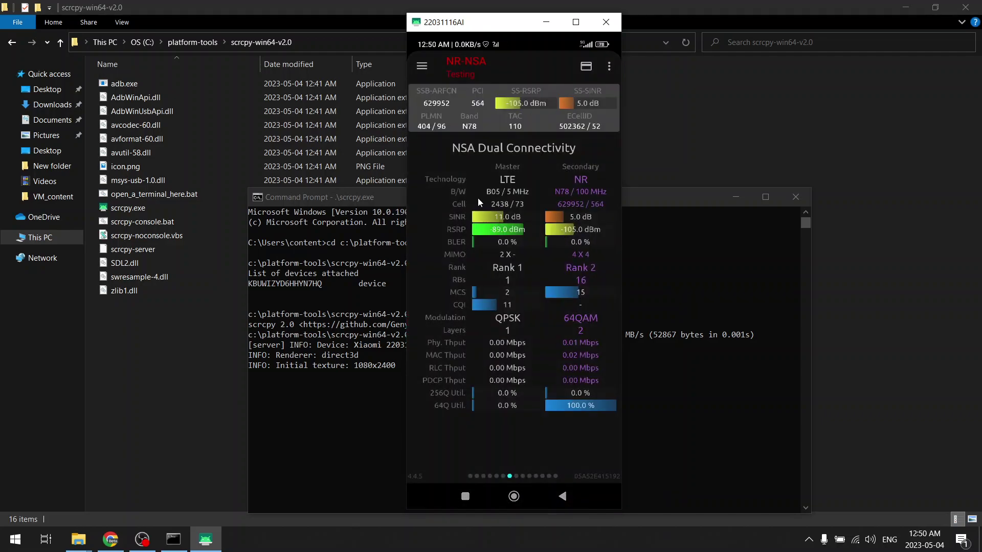
pyautogui.hotkey('alt', 'h')
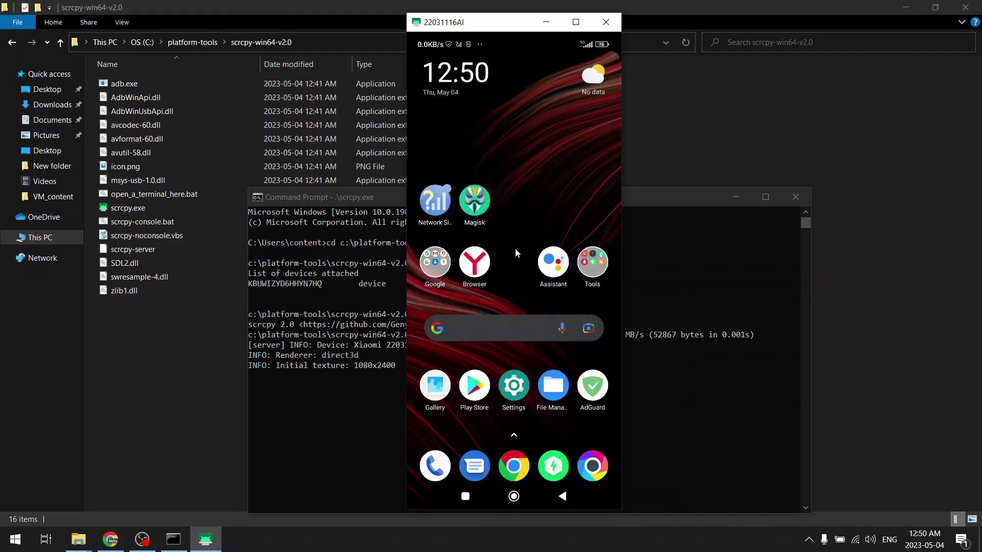
pyautogui.click(436, 204)
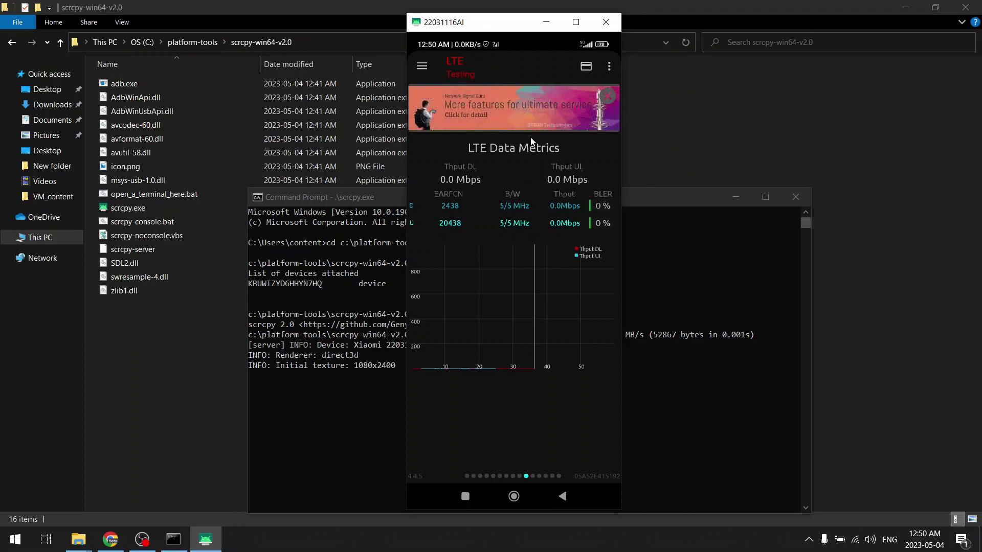
pyautogui.middleClick(448, 232)
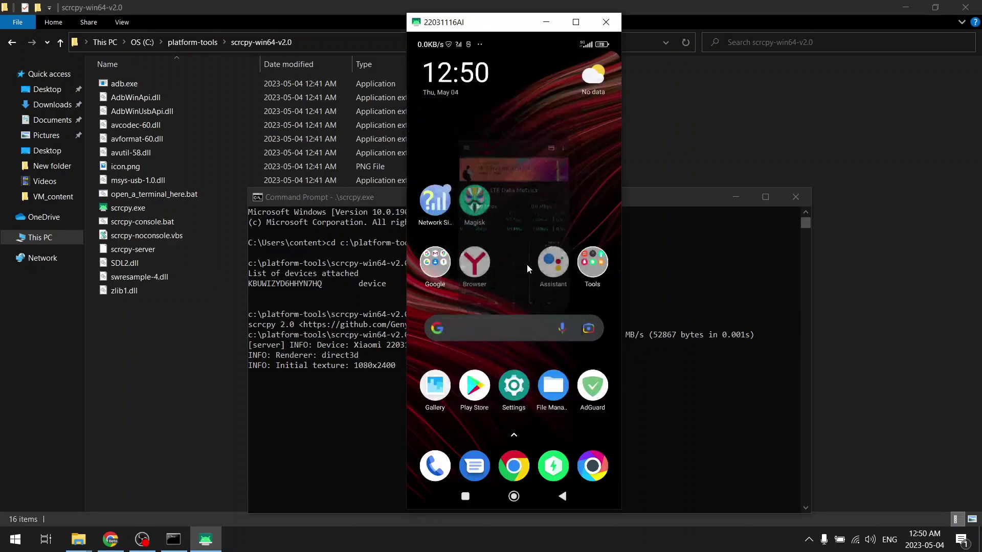
pyautogui.click(447, 199)
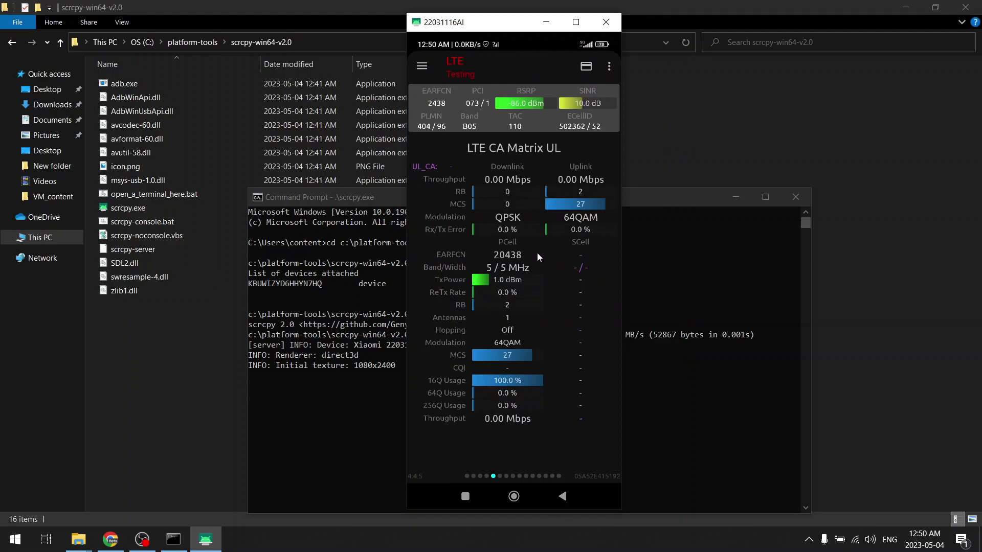
pyautogui.middleClick(490, 242)
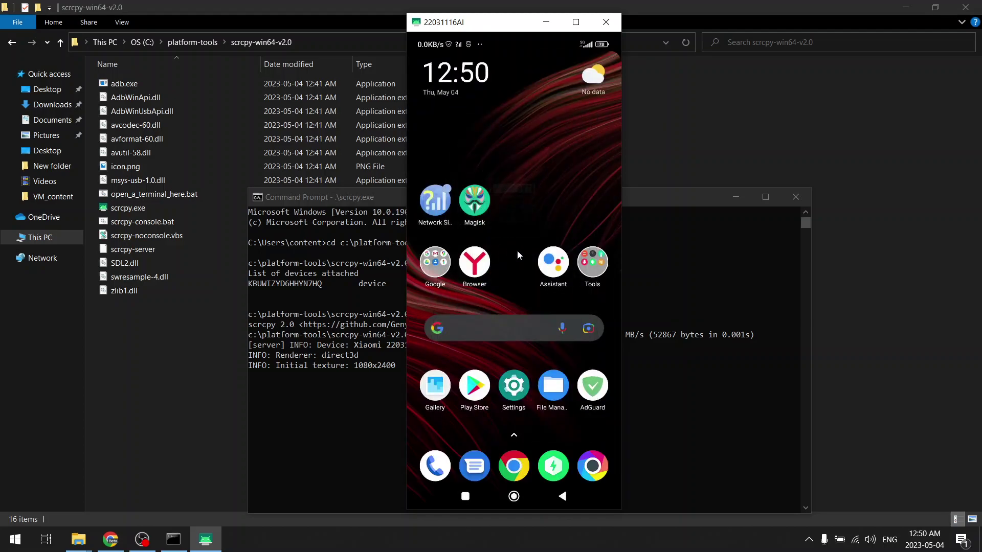
pyautogui.click(440, 208)
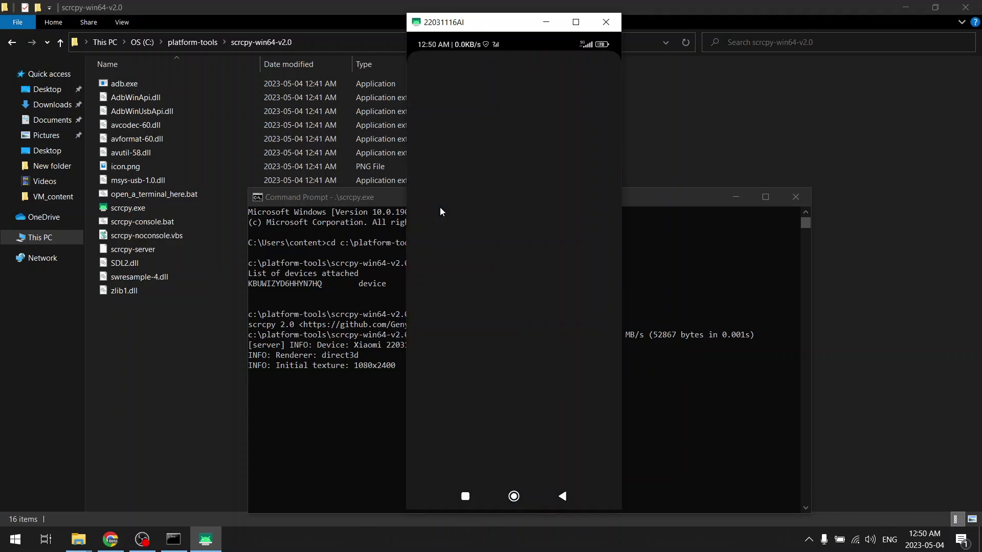
pyautogui.moveTo(471, 240); pyautogui.dragTo(419, 241)
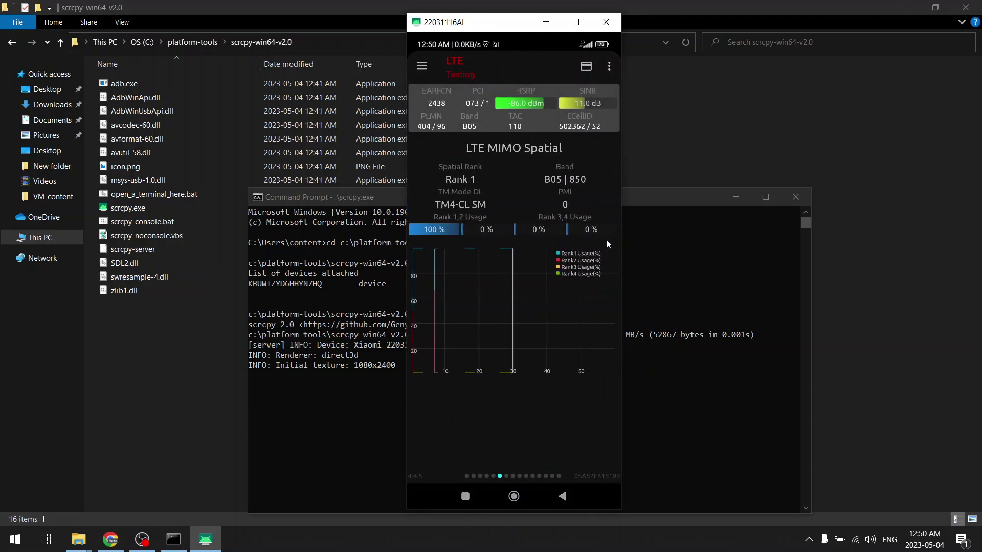
pyautogui.moveTo(605, 239); pyautogui.dragTo(565, 233)
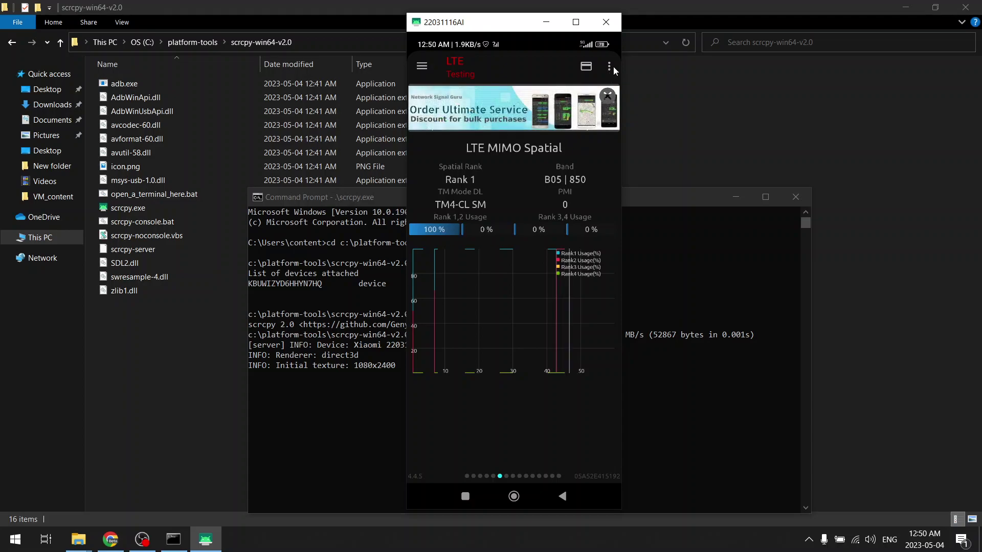
# Look at the app's settings page from the options menu, then leave it
pyautogui.click(609, 65)
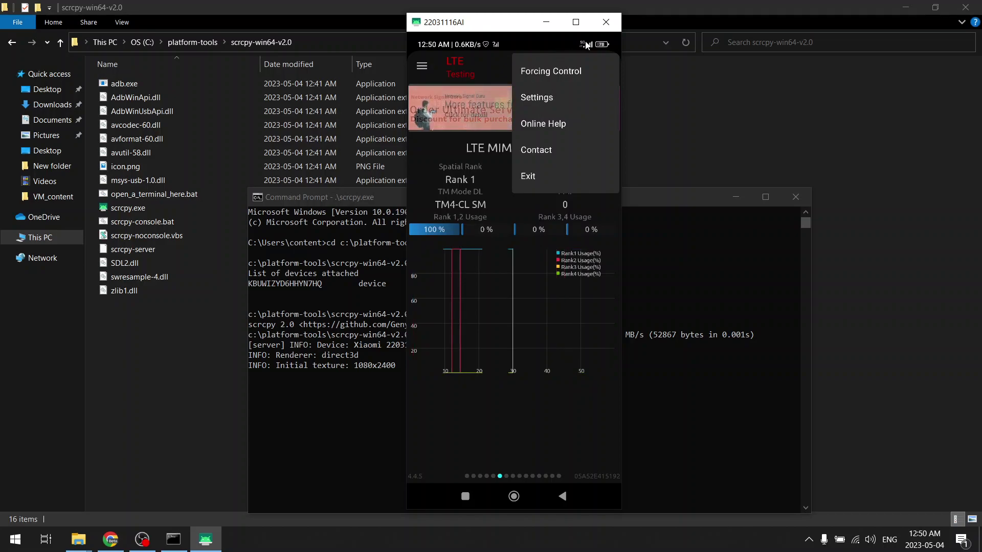
pyautogui.click(540, 98)
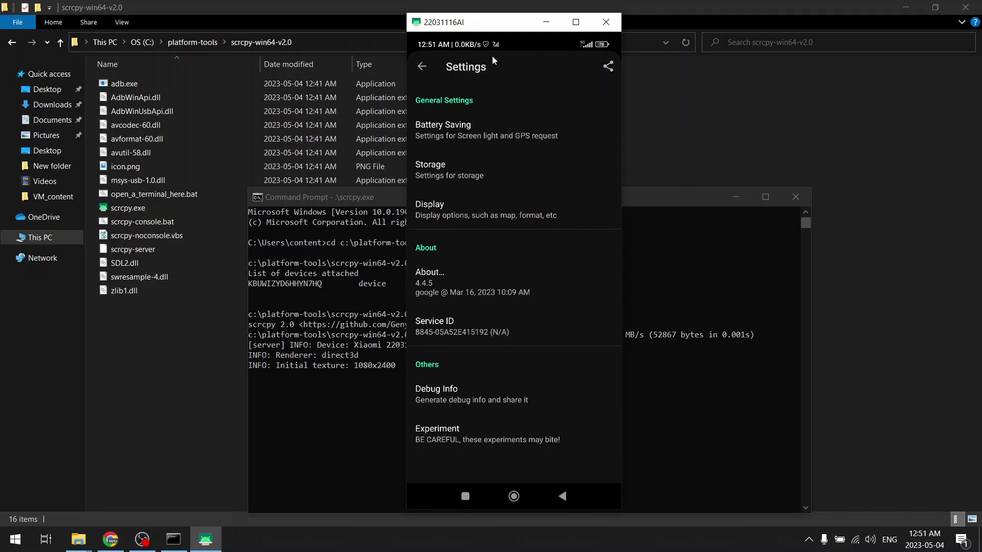
pyautogui.click(423, 66)
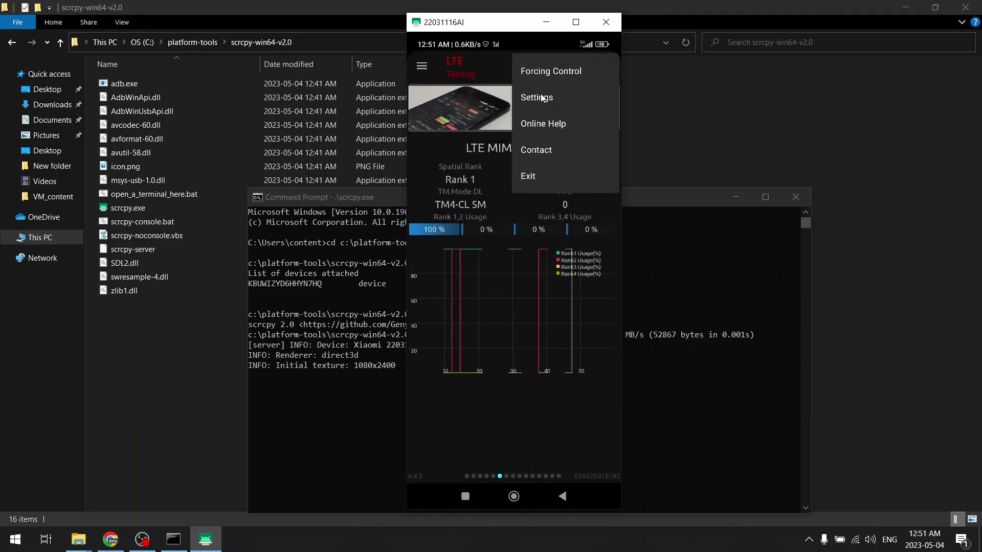
# In Forcing Control, change the preferred LTE band from B5: 850 to B40: TDD 2300
pyautogui.click(544, 75)
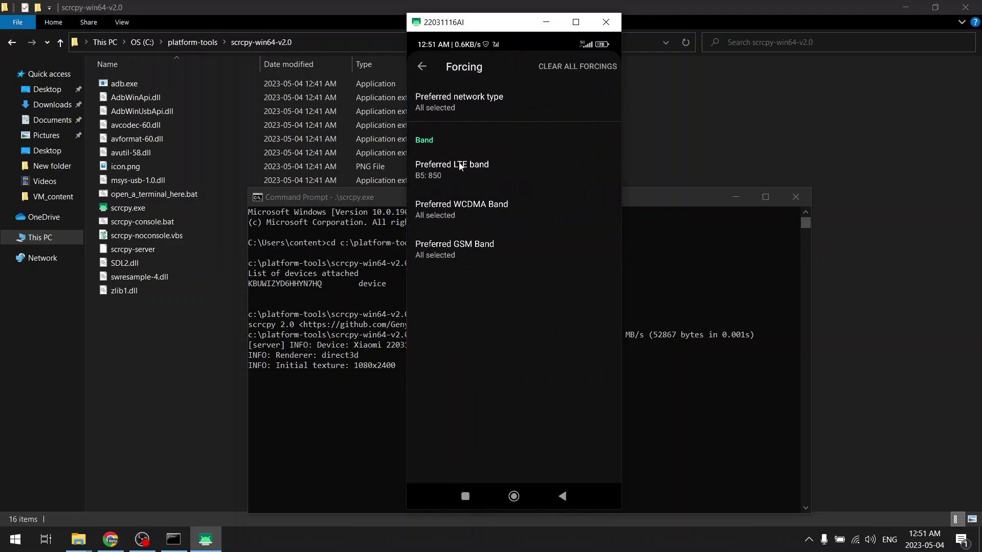
pyautogui.click(444, 174)
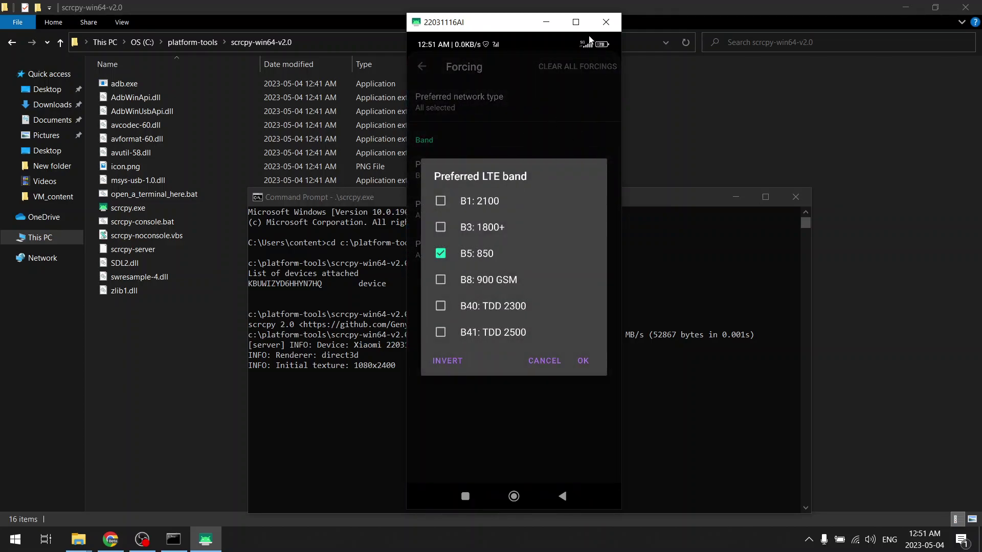
pyautogui.click(440, 256)
pyautogui.click(442, 305)
pyautogui.click(587, 360)
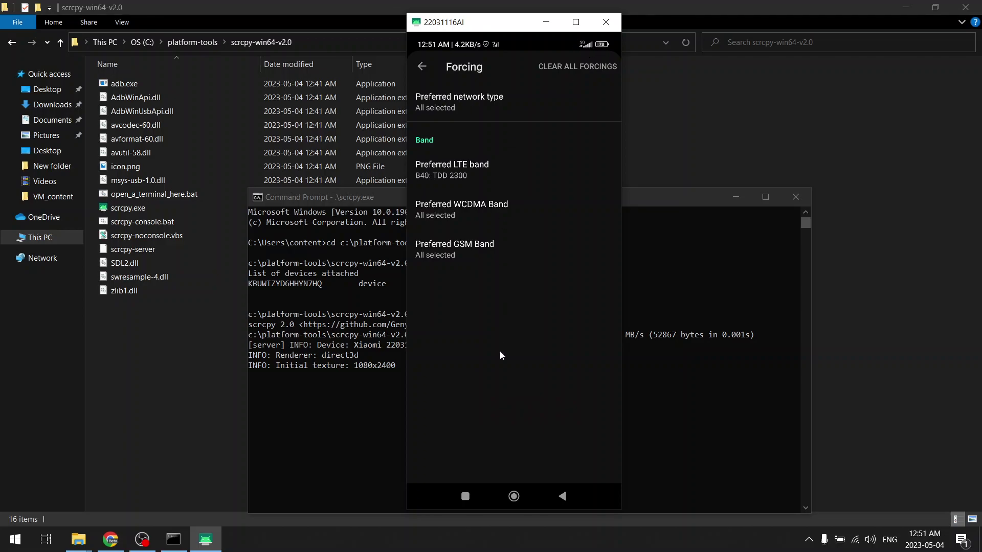
pyautogui.click(562, 496)
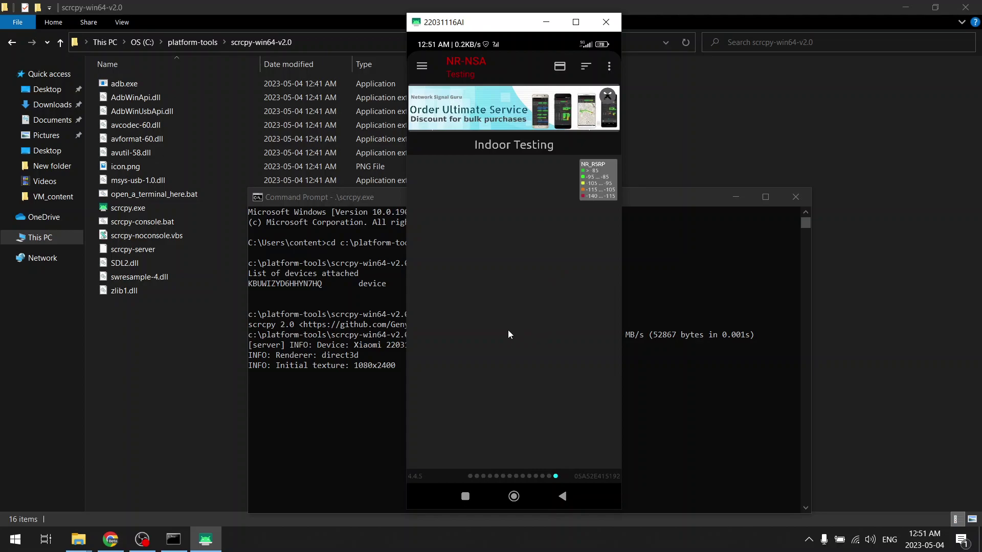
# Swipe back past the map page to the Events log of attach and connection events
pyautogui.moveTo(507, 330); pyautogui.dragTo(607, 329)
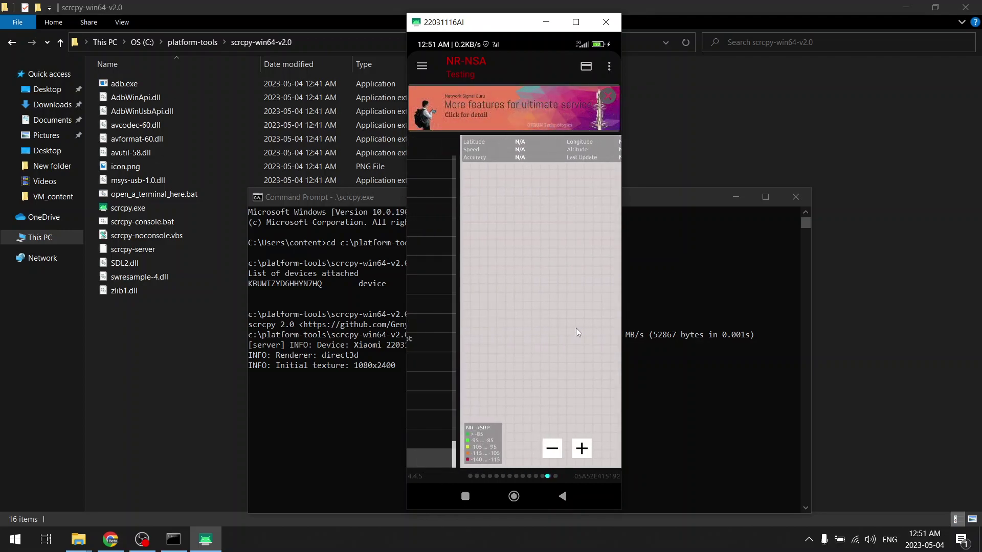
pyautogui.moveTo(575, 332); pyautogui.dragTo(484, 296)
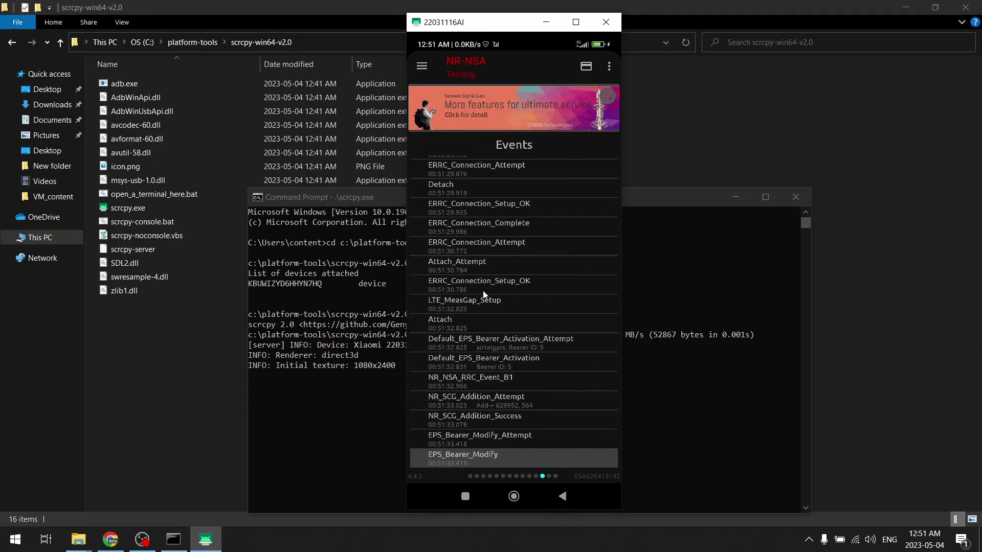